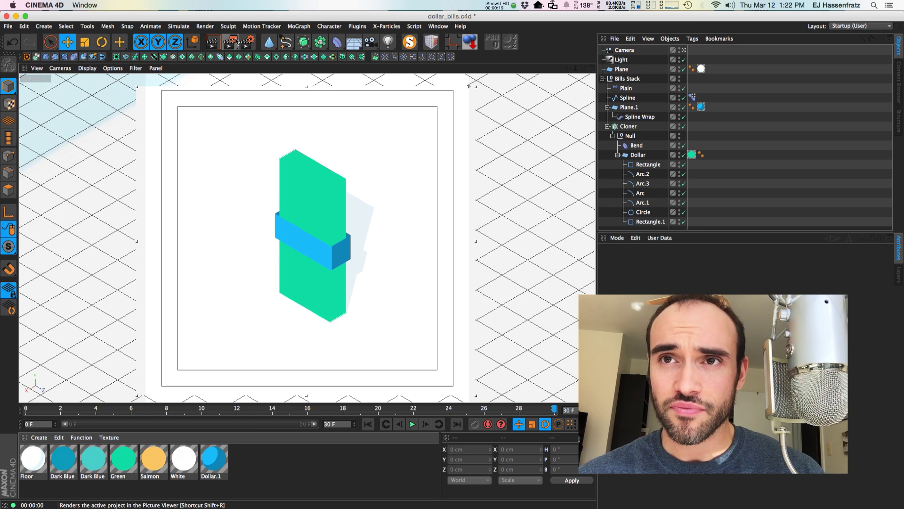
# Step: Remove the Sketch and Toon effect from the project's render settings
pyautogui.click(249, 44)
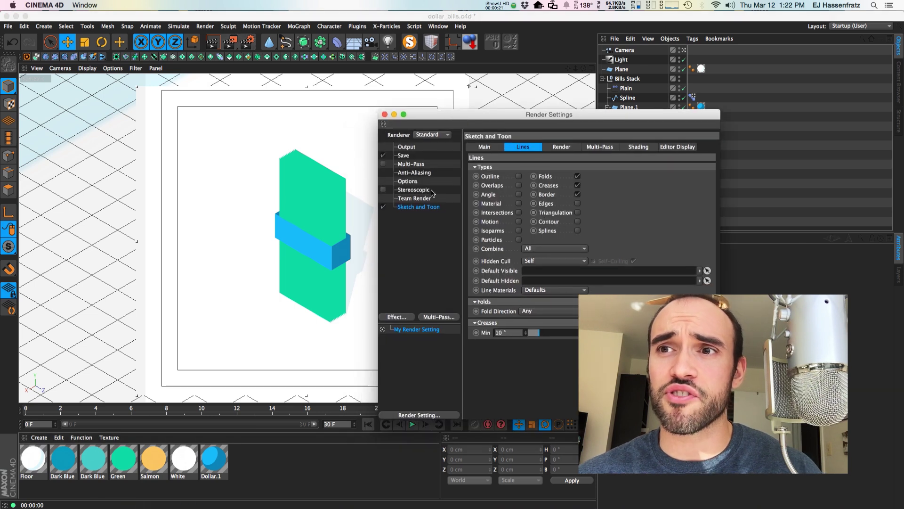
pyautogui.press('Delete')
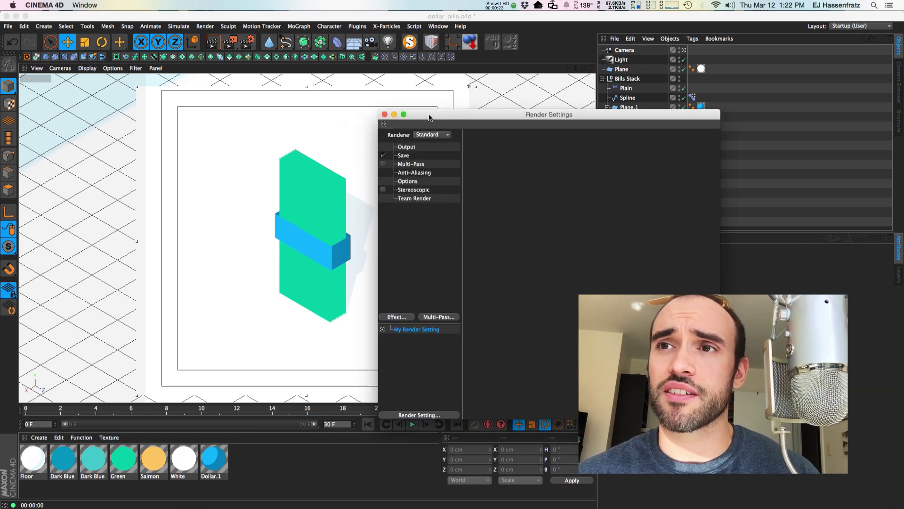
pyautogui.click(407, 283)
pyautogui.click(453, 497)
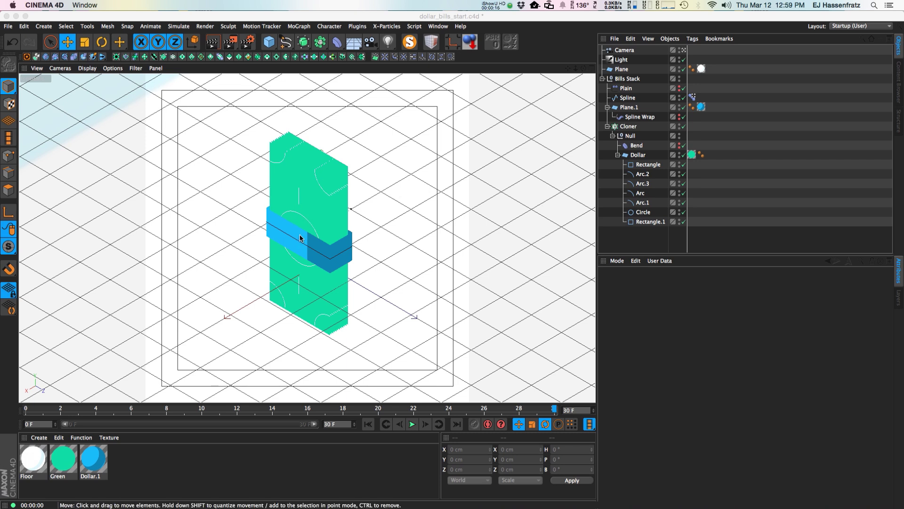
# Step: Examine the Luminance channel of the Dollar.1 material, render a viewport preview, and close the material
pyautogui.doubleClick(97, 461)
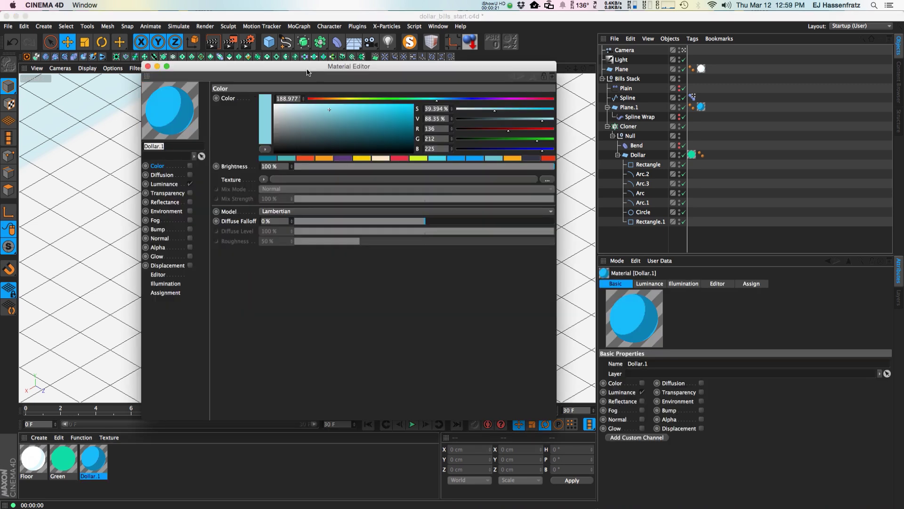
pyautogui.moveTo(309, 67); pyautogui.dragTo(577, 93)
pyautogui.click(429, 210)
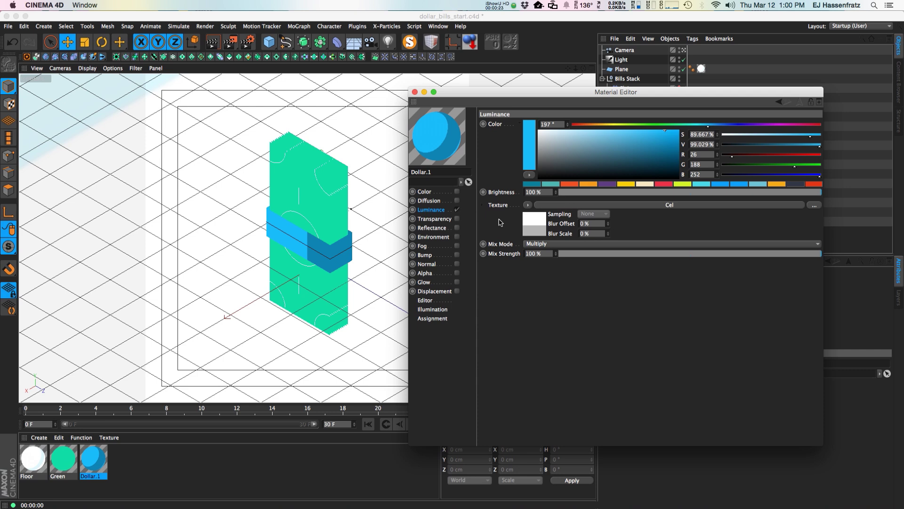
pyautogui.click(399, 108)
pyautogui.press('super+r')
pyautogui.moveTo(467, 94); pyautogui.dragTo(521, 104)
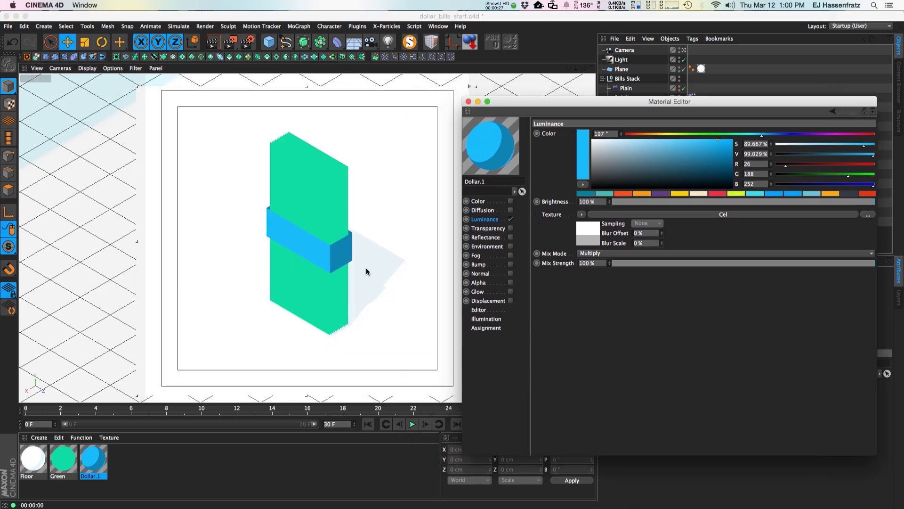
pyautogui.click(469, 102)
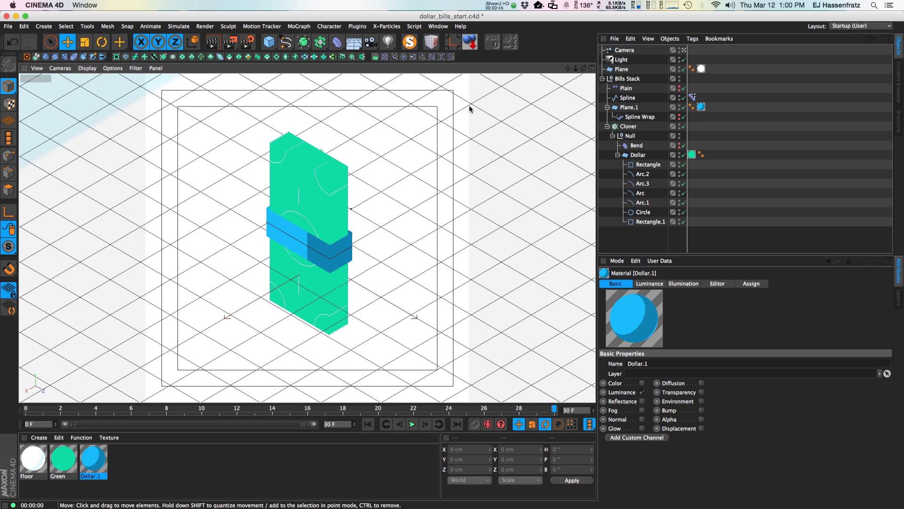
# Step: Add the Sketch and Toon effect to the render settings and render a viewport preview
pyautogui.click(247, 42)
pyautogui.moveTo(576, 136); pyautogui.dragTo(559, 123)
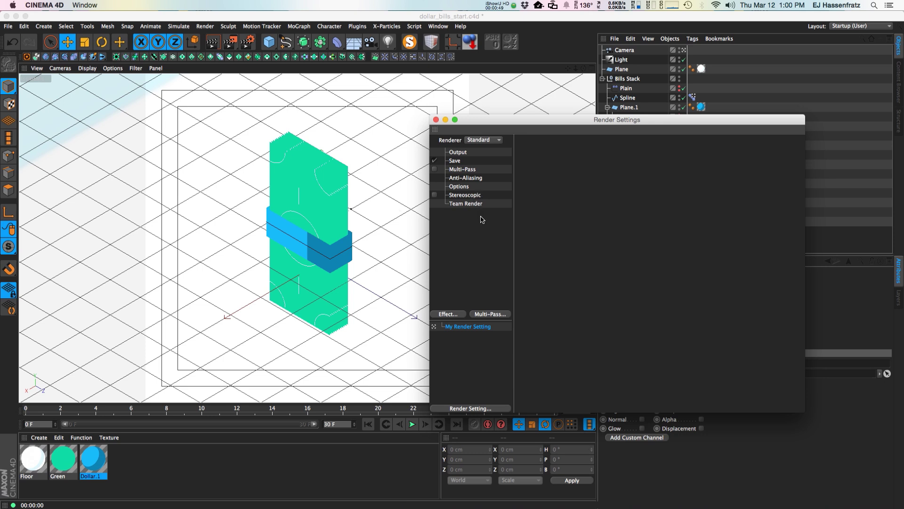
pyautogui.moveTo(536, 121); pyautogui.dragTo(578, 58)
pyautogui.moveTo(840, 349); pyautogui.dragTo(813, 362)
pyautogui.click(499, 260)
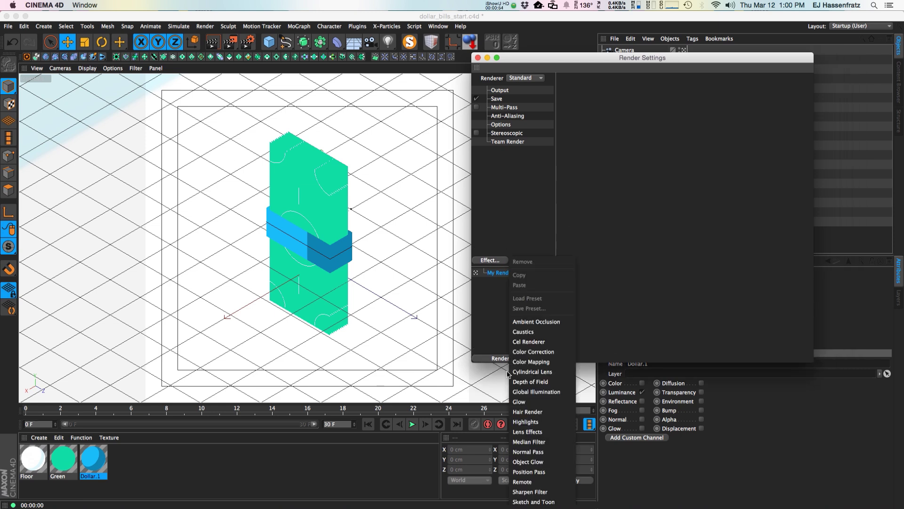
pyautogui.click(522, 502)
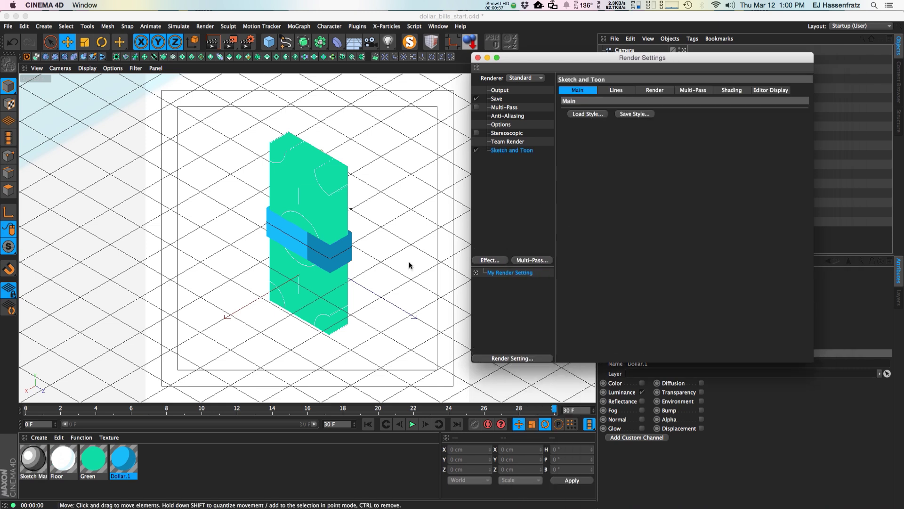
pyautogui.press('super+r')
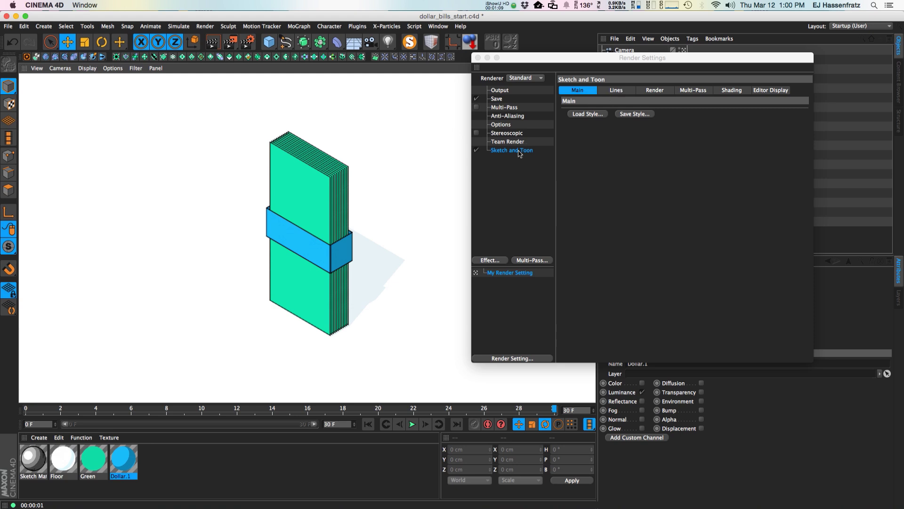
# Step: Clear the Default Visible line material of Sketch and Toon and render the scene without it
pyautogui.click(600, 92)
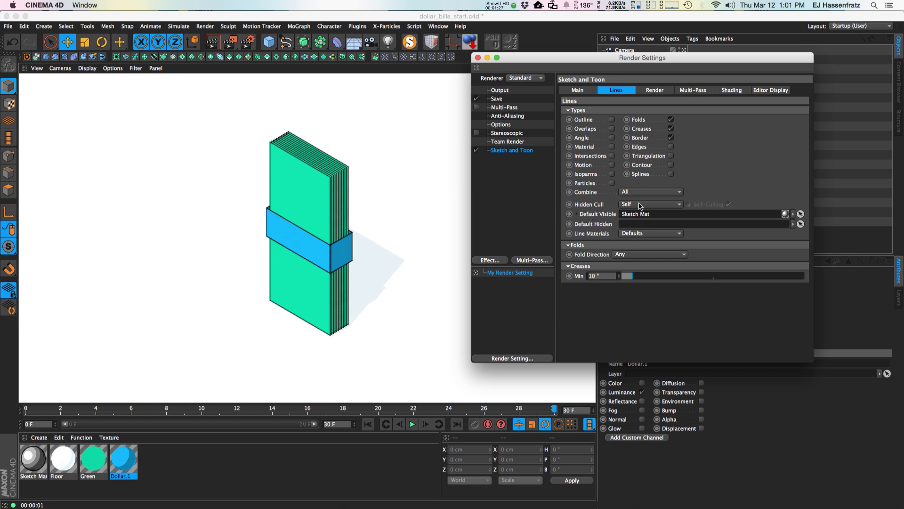
pyautogui.click(794, 214)
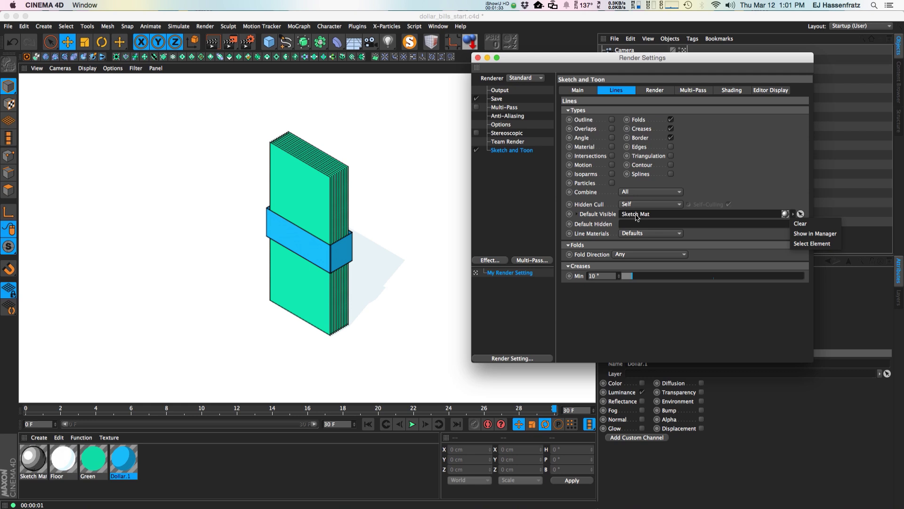
pyautogui.click(801, 223)
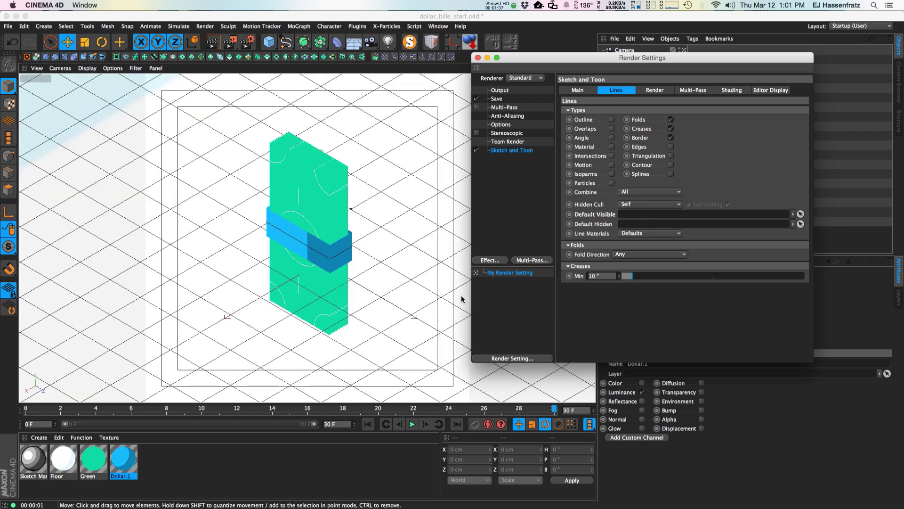
pyautogui.hotkey('shift', 'r')
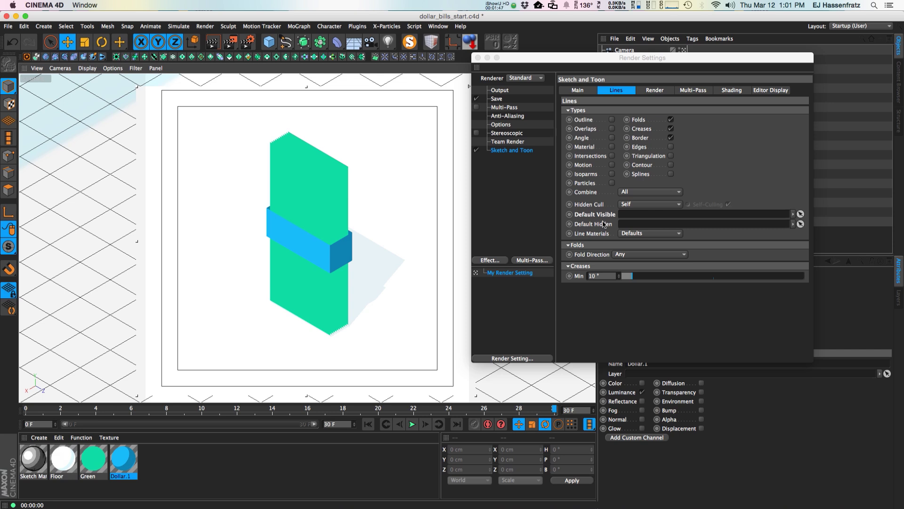
# Step: Enable Resolution Independent line rendering for Sketch and Toon and check its multi-pass options
pyautogui.click(662, 94)
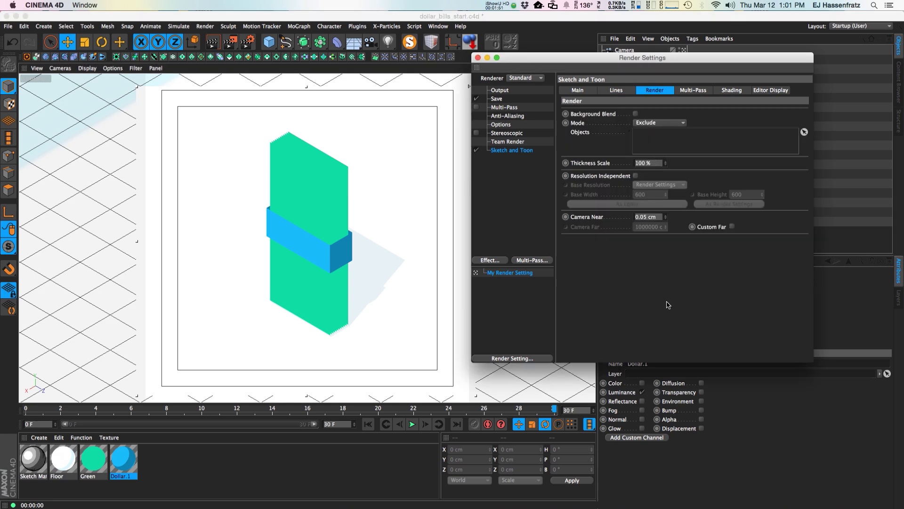
pyautogui.click(636, 176)
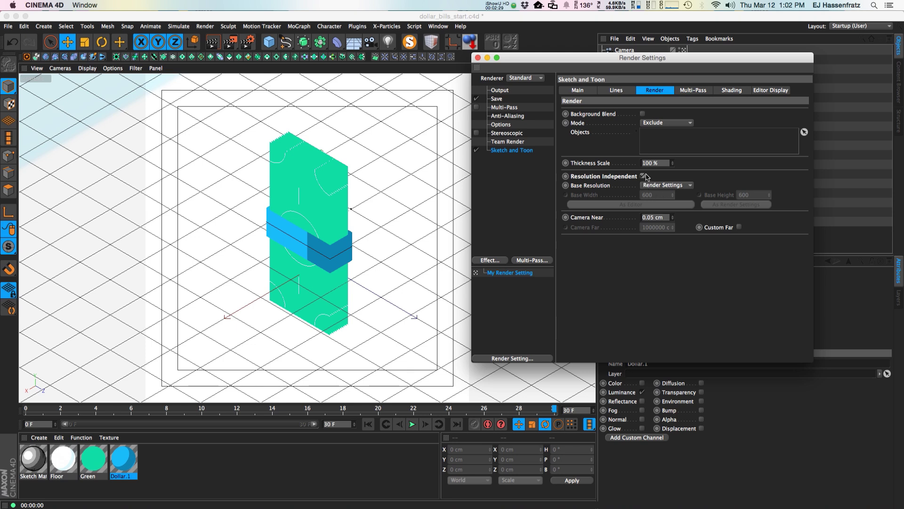
pyautogui.click(692, 93)
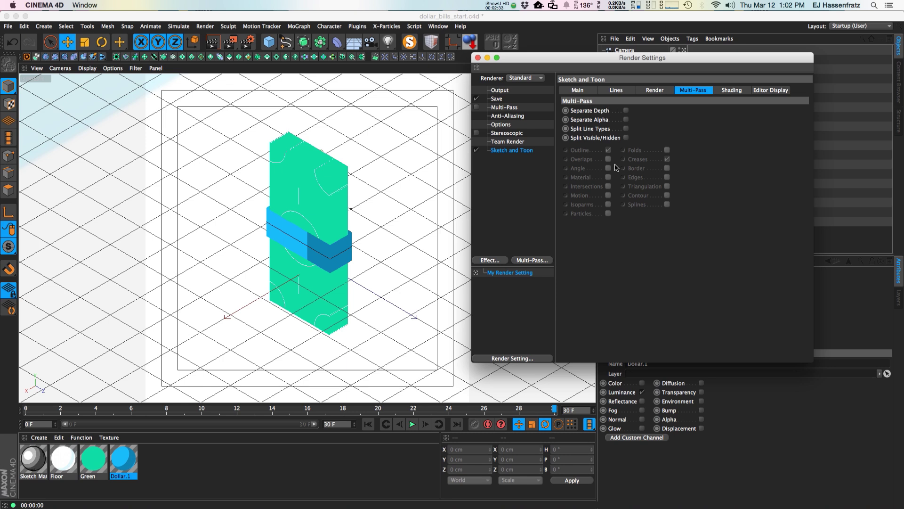
# Step: Set the Sketch and Toon shading Background to Off and render a viewport preview
pyautogui.click(725, 90)
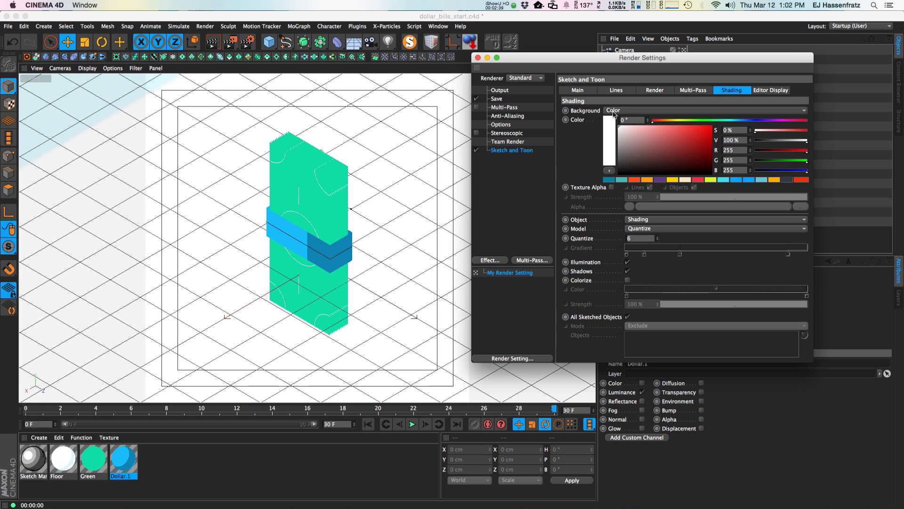
pyautogui.moveTo(593, 61); pyautogui.dragTo(605, 143)
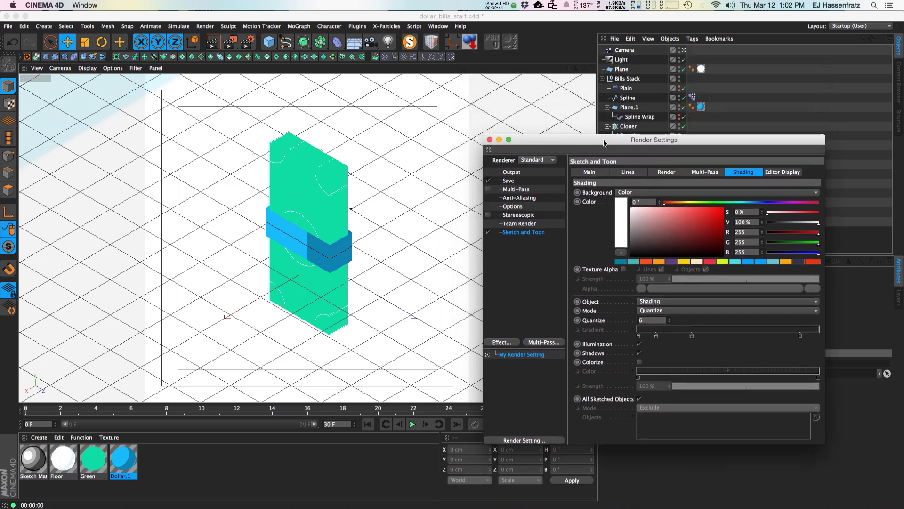
pyautogui.click(621, 69)
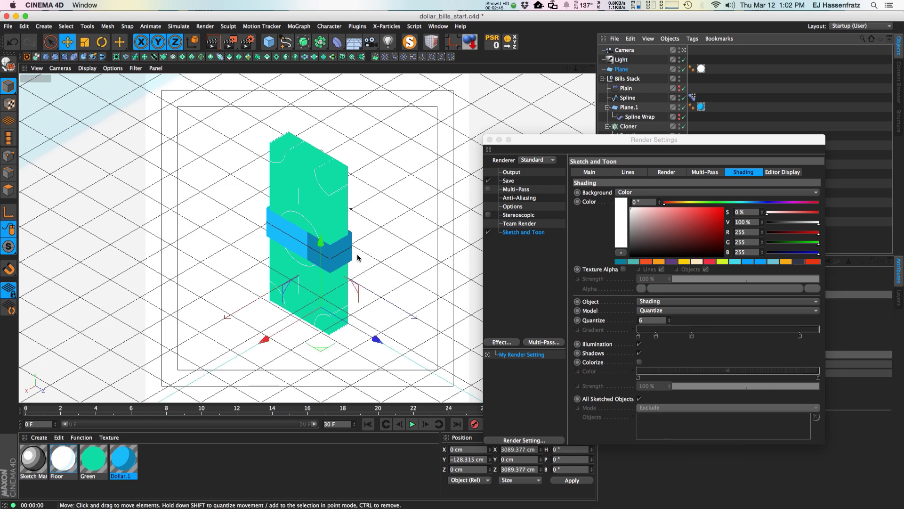
pyautogui.click(631, 204)
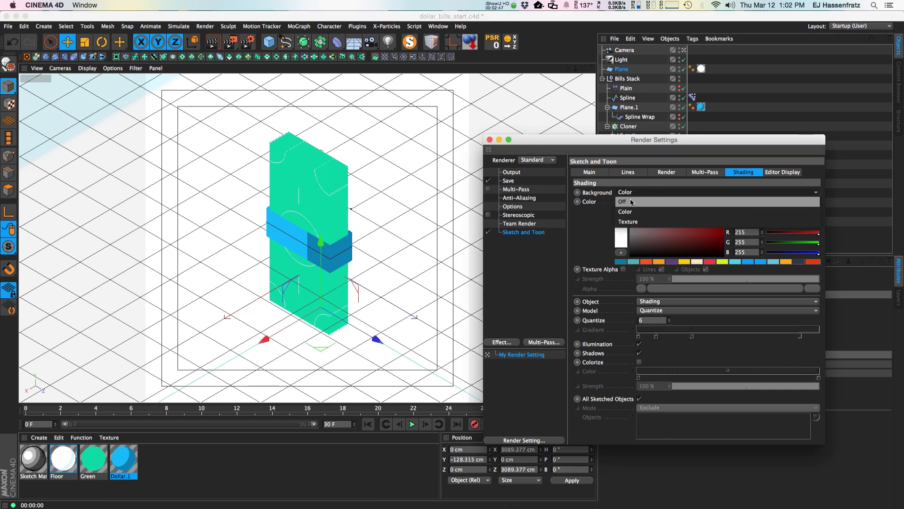
pyautogui.press('super+z')
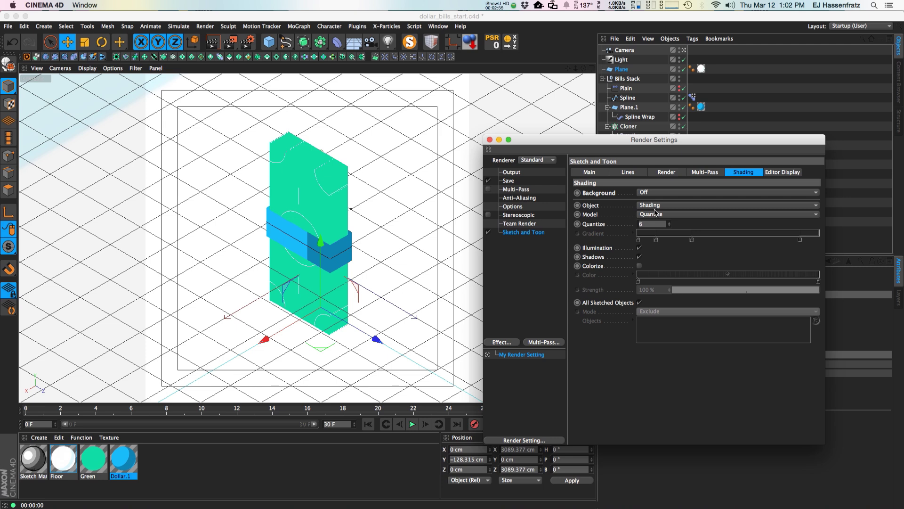
pyautogui.press('super+r')
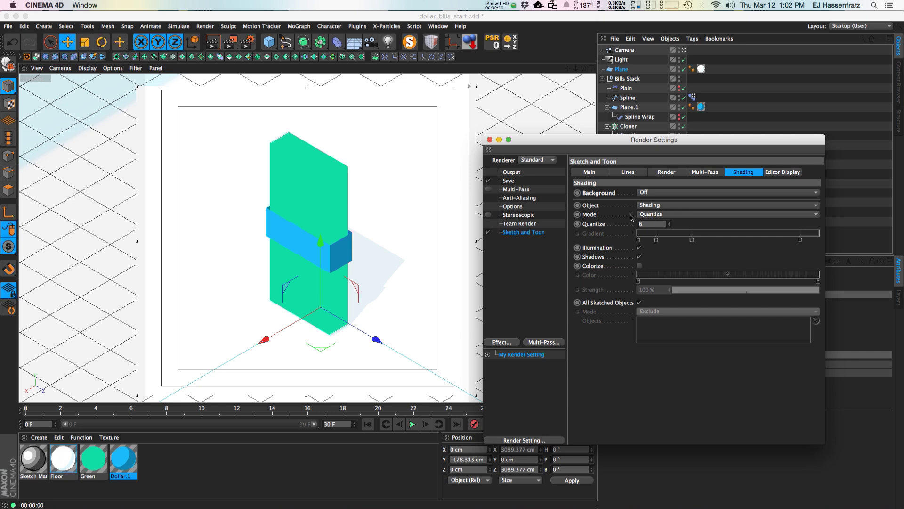
# Step: Try the Off and Custom Color options for the Sketch and Toon object shading
pyautogui.click(674, 206)
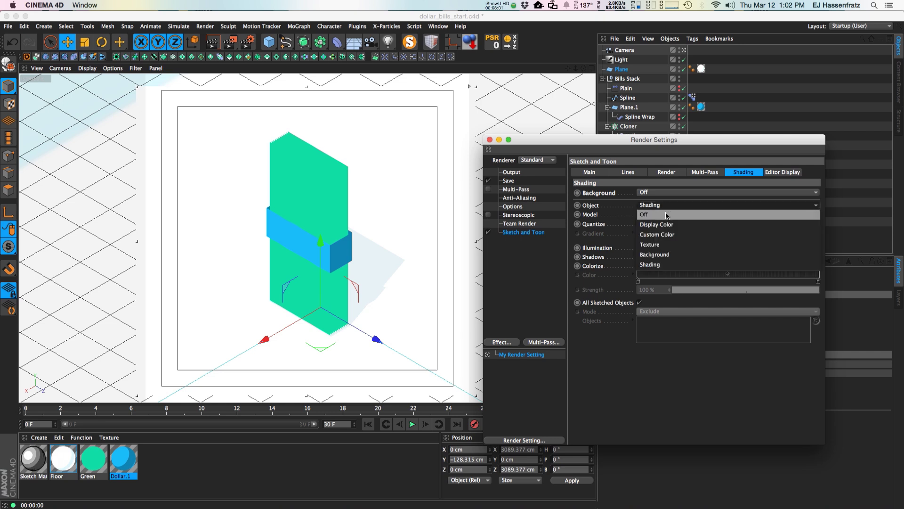
pyautogui.click(668, 215)
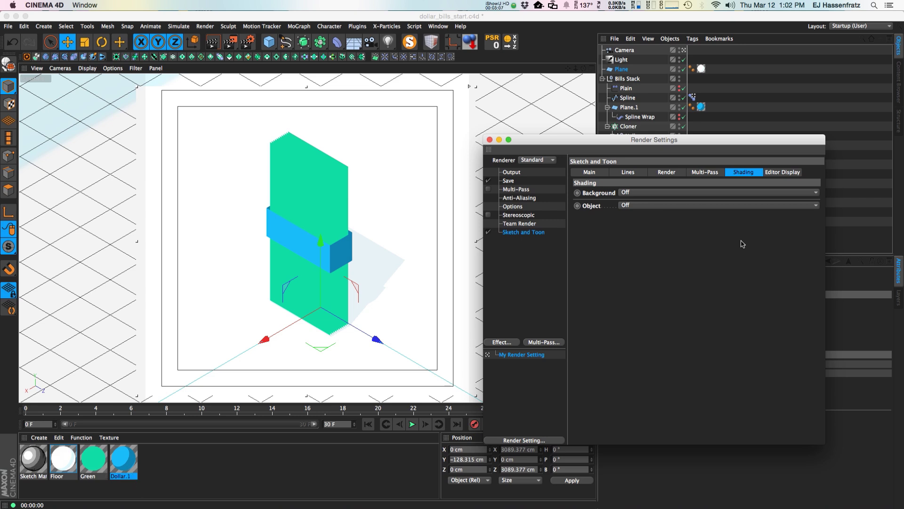
pyautogui.click(633, 206)
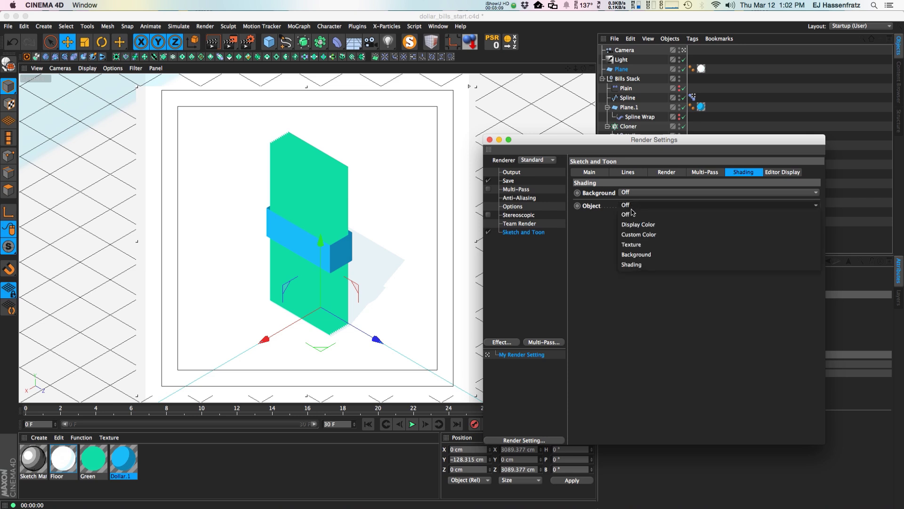
pyautogui.click(654, 237)
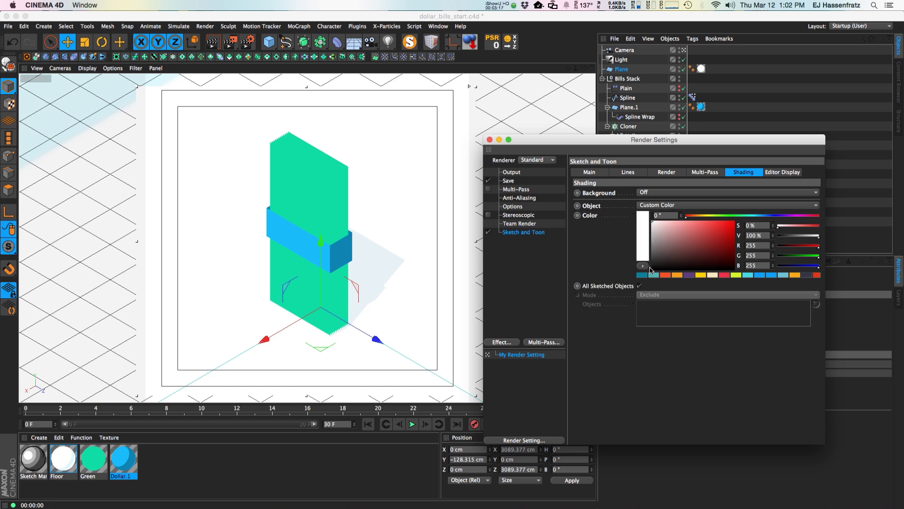
pyautogui.moveTo(599, 140); pyautogui.dragTo(603, 153)
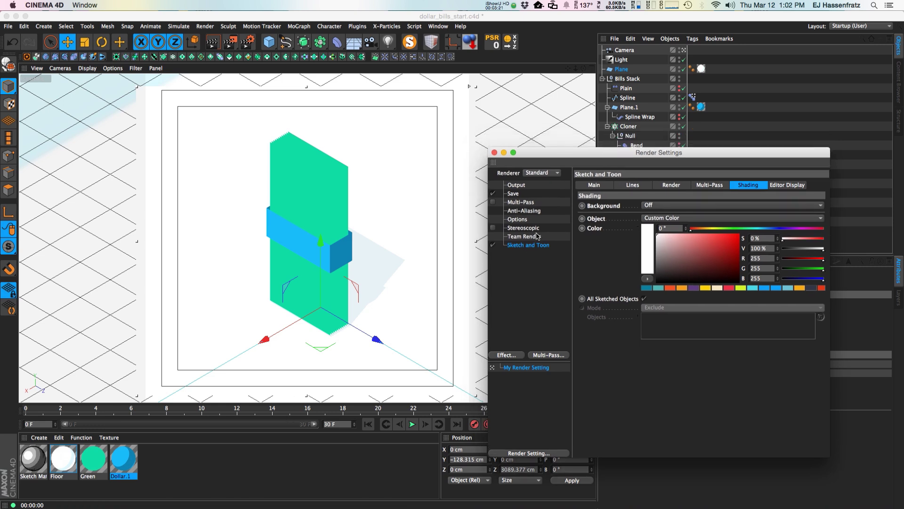
# Step: Assign Sketch Mat as the Default Visible line material of Sketch and Toon
pyautogui.click(619, 185)
pyautogui.moveTo(34, 457)
pyautogui.mouseDown()
pyautogui.moveTo(694, 322)
pyautogui.moveTo(692, 309)
pyautogui.mouseUp()
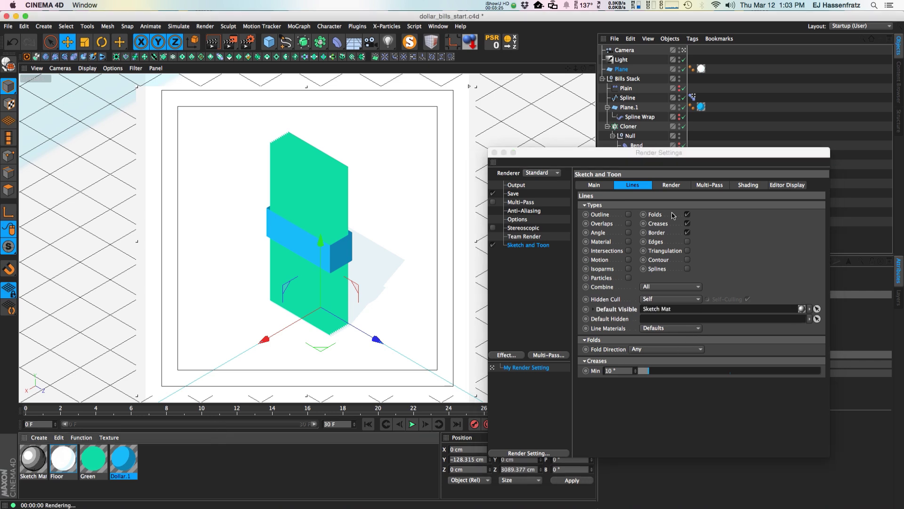
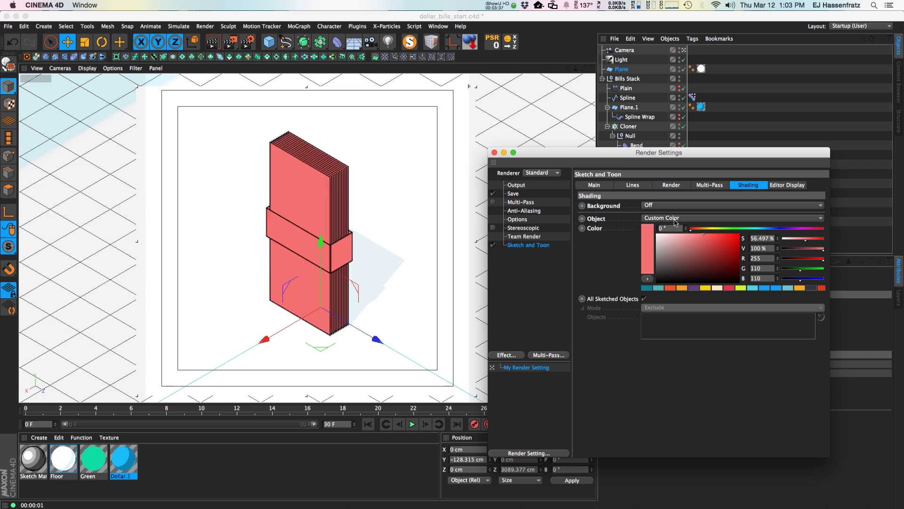
# Step: Set the Sketch and Toon object shading to Off and review the Lines and Editor Display options
pyautogui.moveTo(676, 222); pyautogui.dragTo(673, 230)
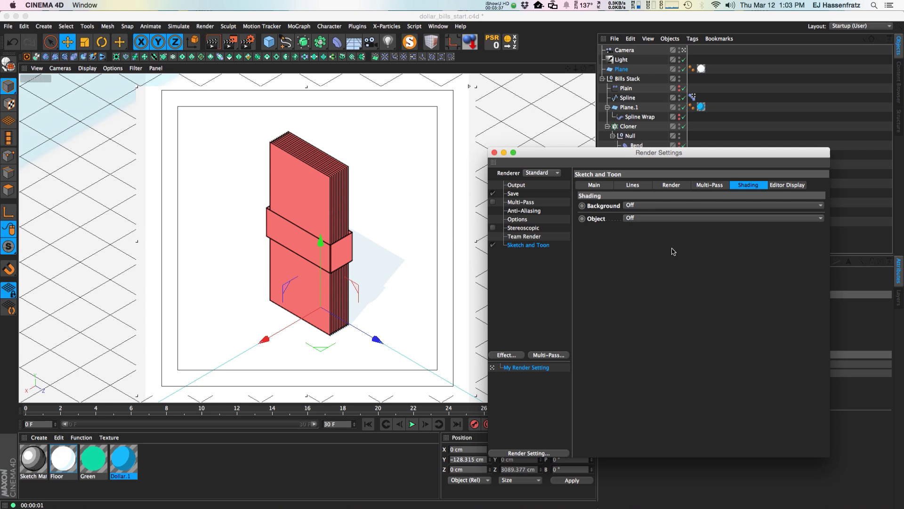
pyautogui.click(633, 185)
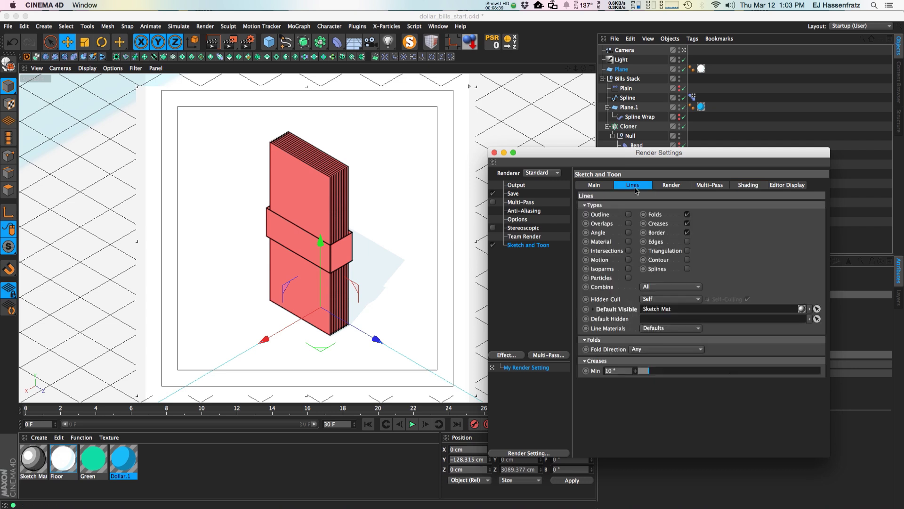
pyautogui.click(742, 186)
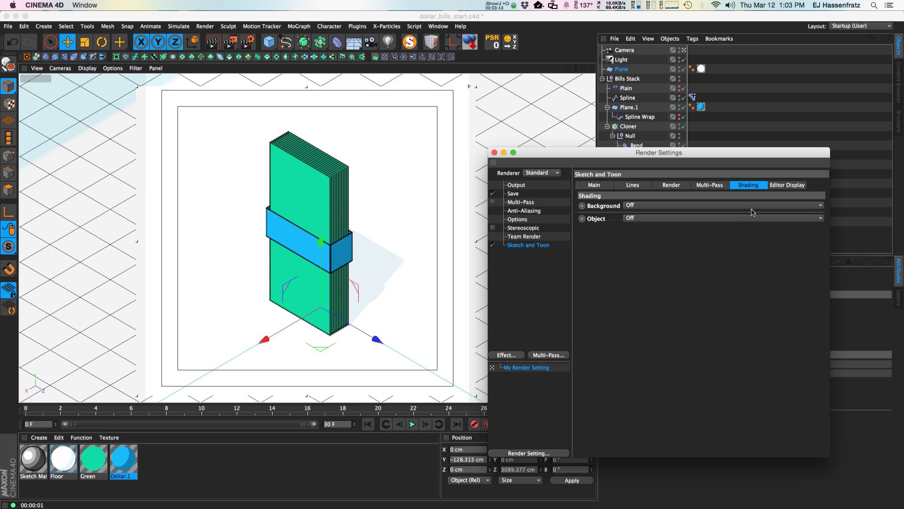
pyautogui.click(788, 186)
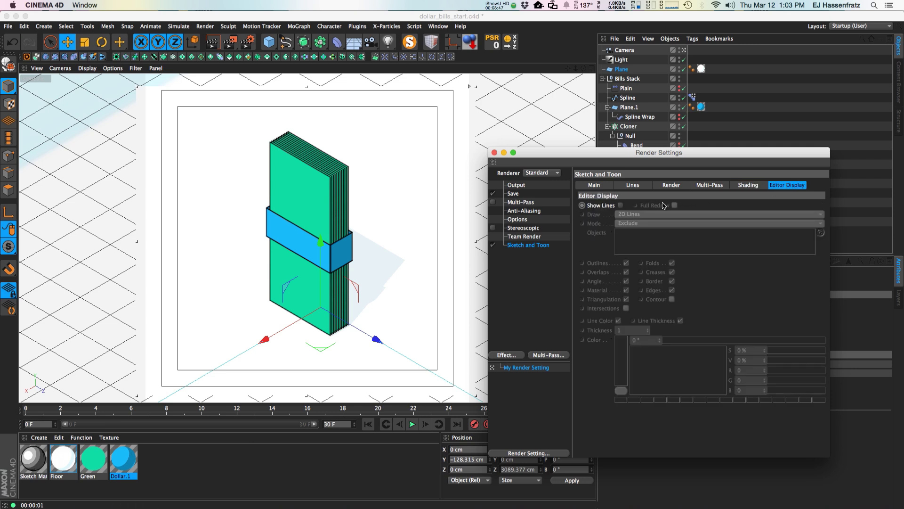
# Step: Render the viewport again to compare the rendered outlines with the plain editor view
pyautogui.click(592, 208)
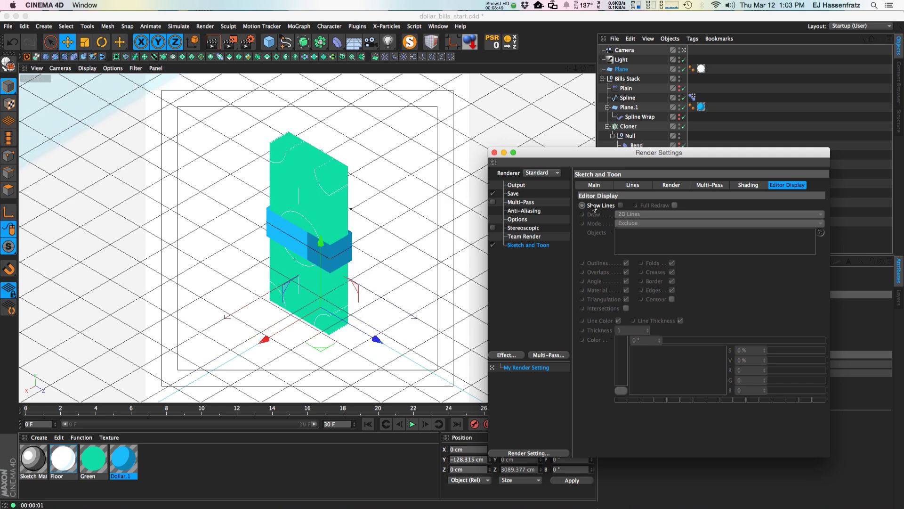
pyautogui.press('super+r')
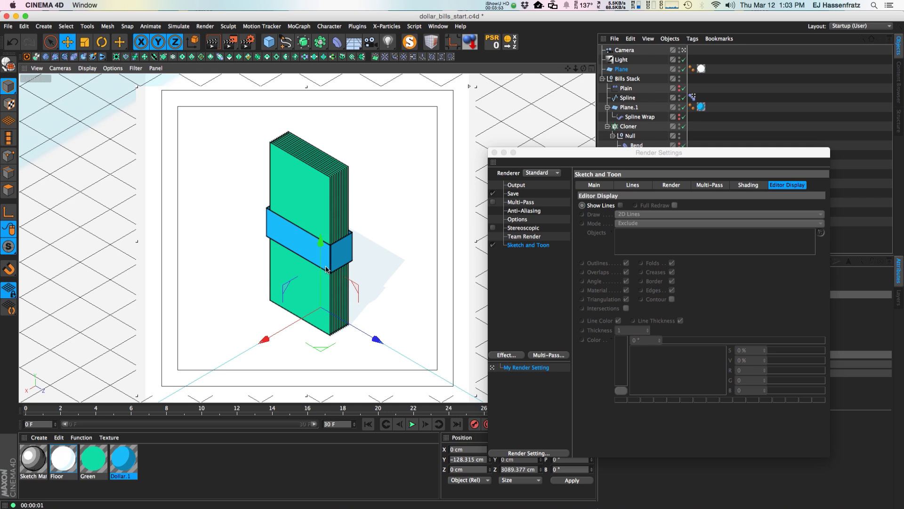
pyautogui.click(326, 269)
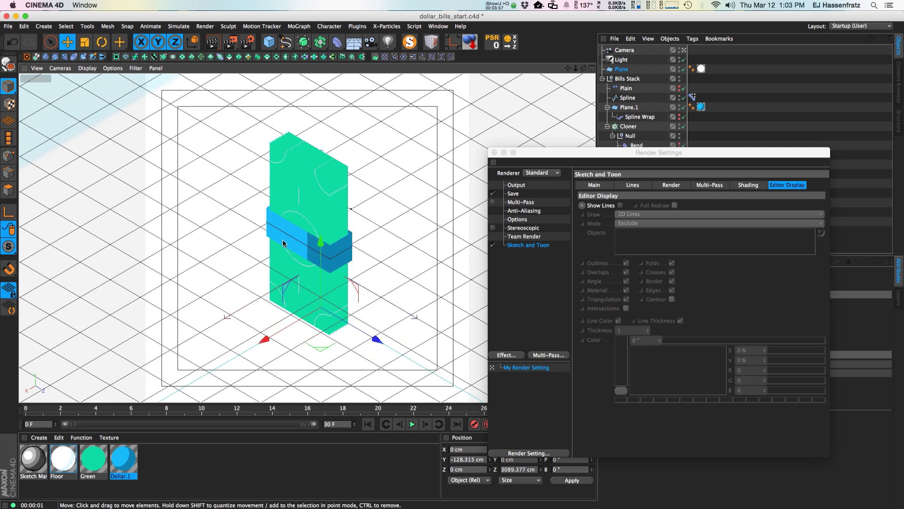
# Step: Enable Show Lines and Full Redraw in the Sketch and Toon Editor Display and set Draw to 3D Lines
pyautogui.click(623, 206)
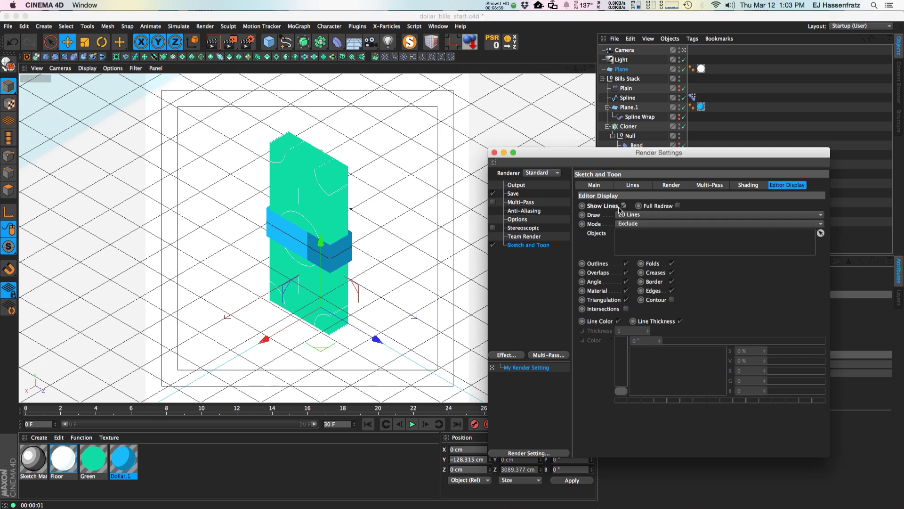
pyautogui.click(681, 206)
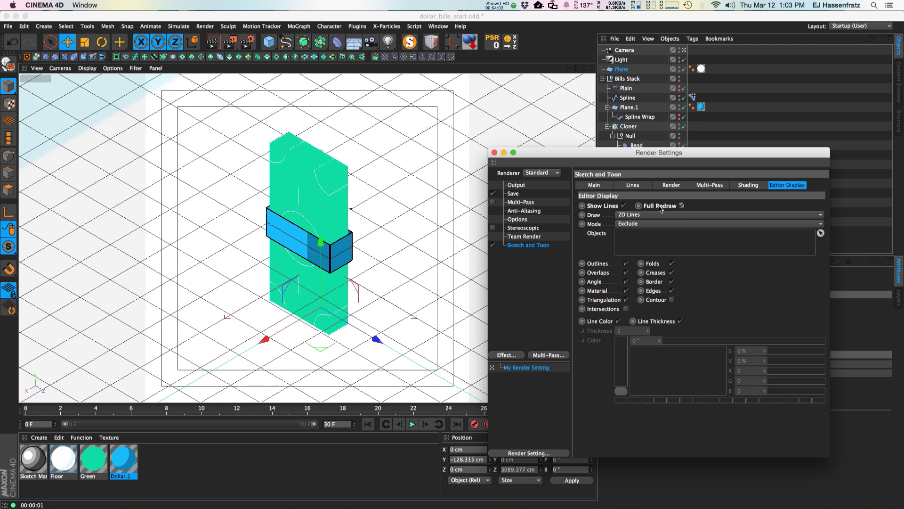
pyautogui.click(621, 216)
pyautogui.click(628, 217)
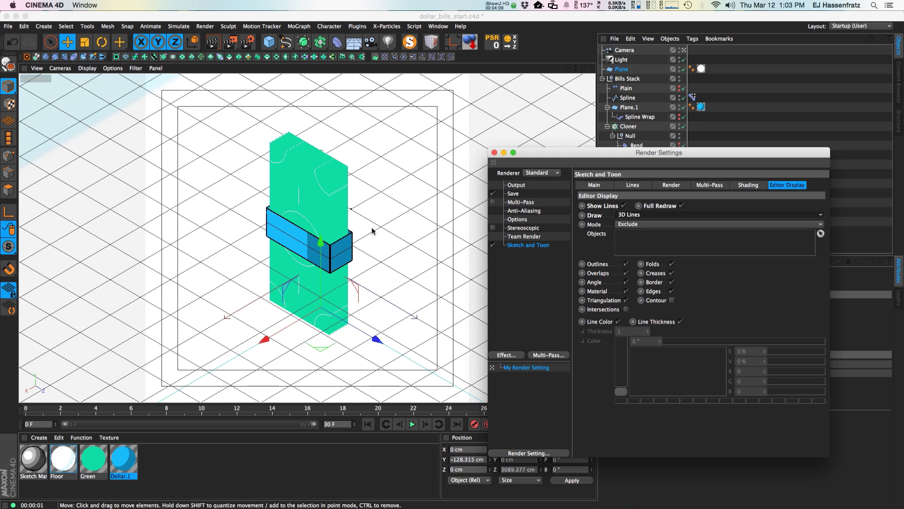
# Step: Disable the Cloner to inspect the editor lines on a single bill, and re-enable it
pyautogui.hotkey('ctrl', 'r')
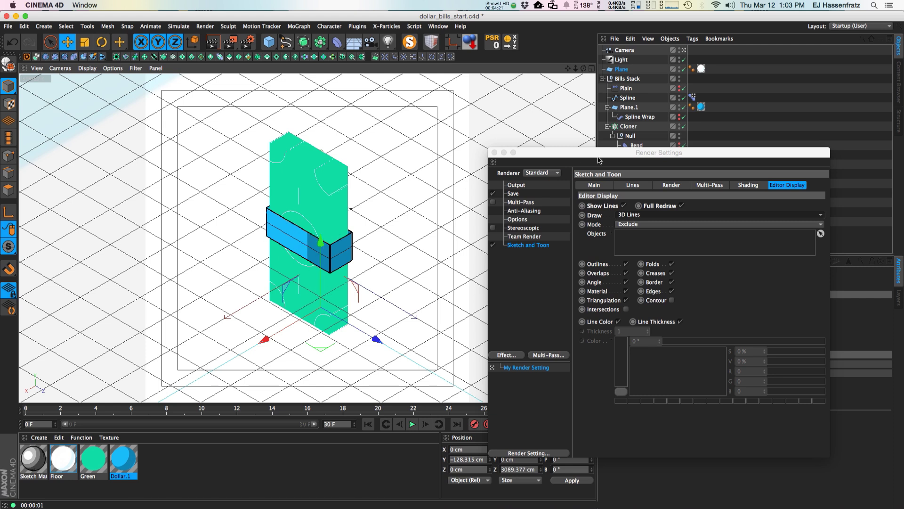
pyautogui.click(683, 127)
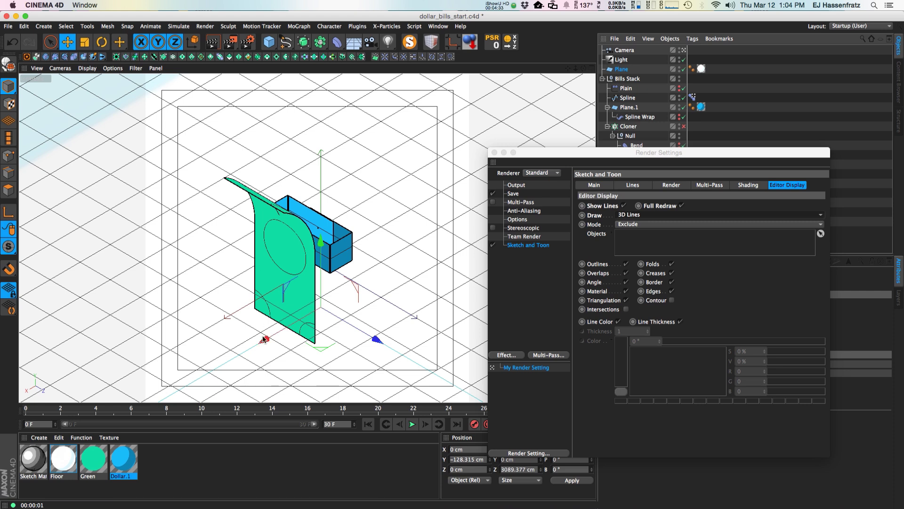
pyautogui.click(684, 127)
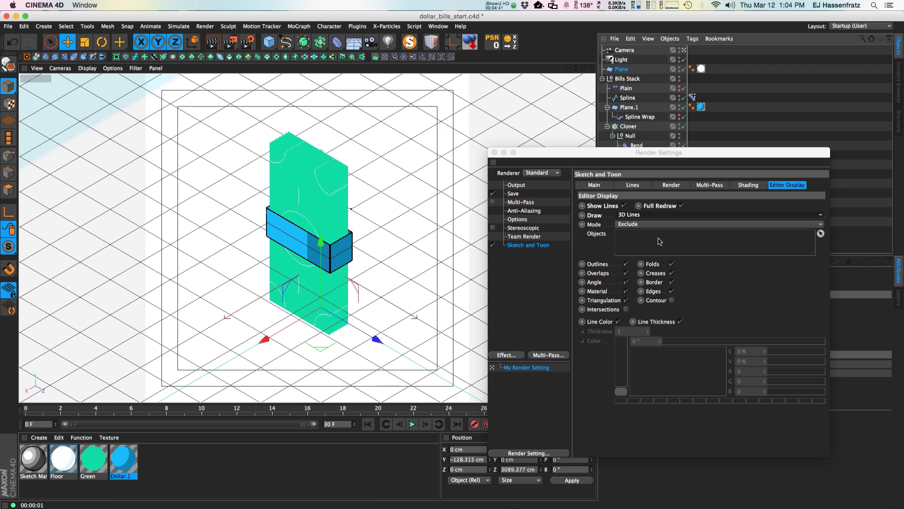
# Step: Clear the Default Visible line material of Sketch and Toon, close the render settings and render a viewport preview
pyautogui.click(623, 186)
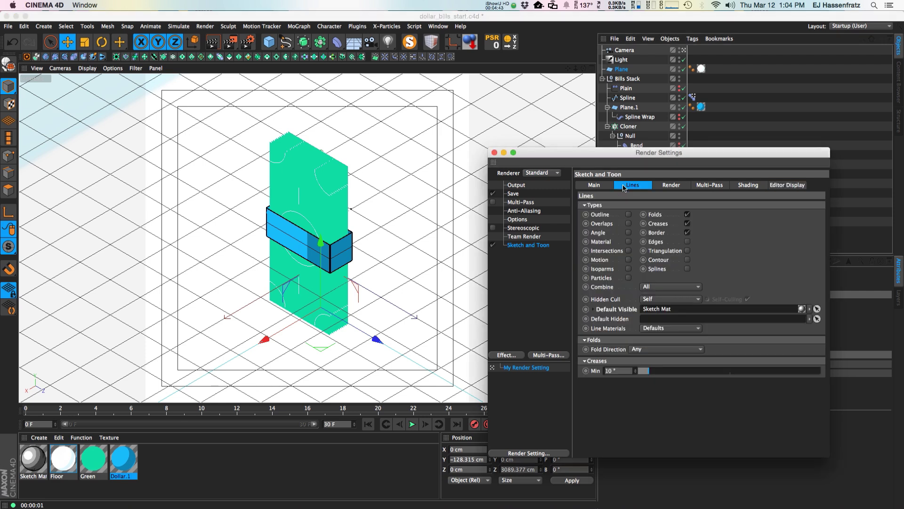
pyautogui.click(810, 308)
pyautogui.click(811, 323)
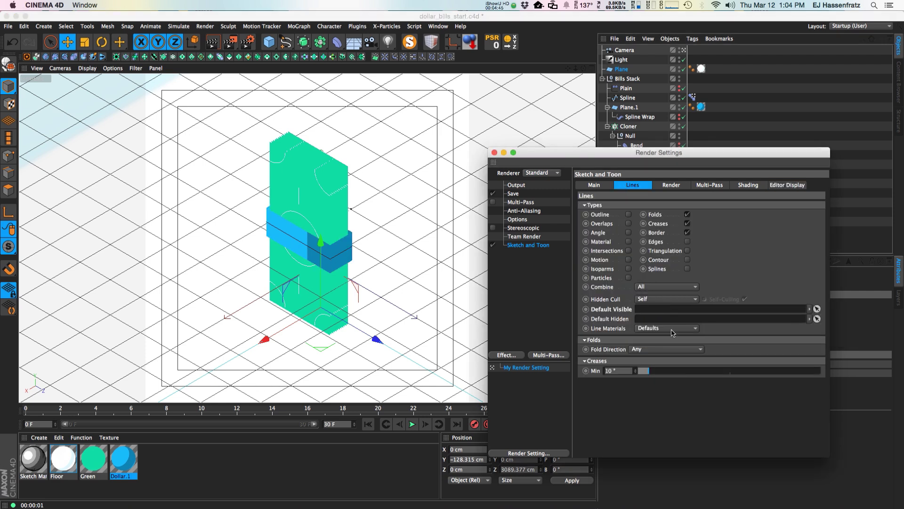
pyautogui.click(494, 153)
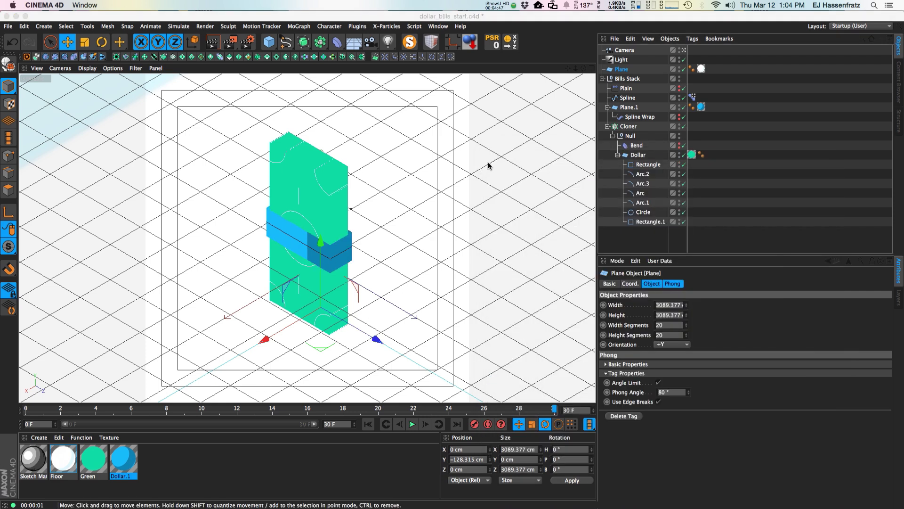
pyautogui.press('super+r')
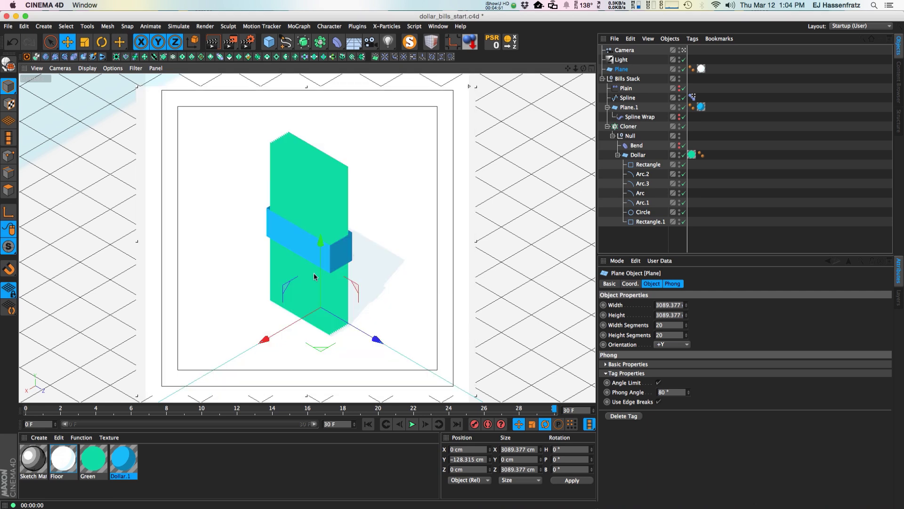
pyautogui.click(748, 229)
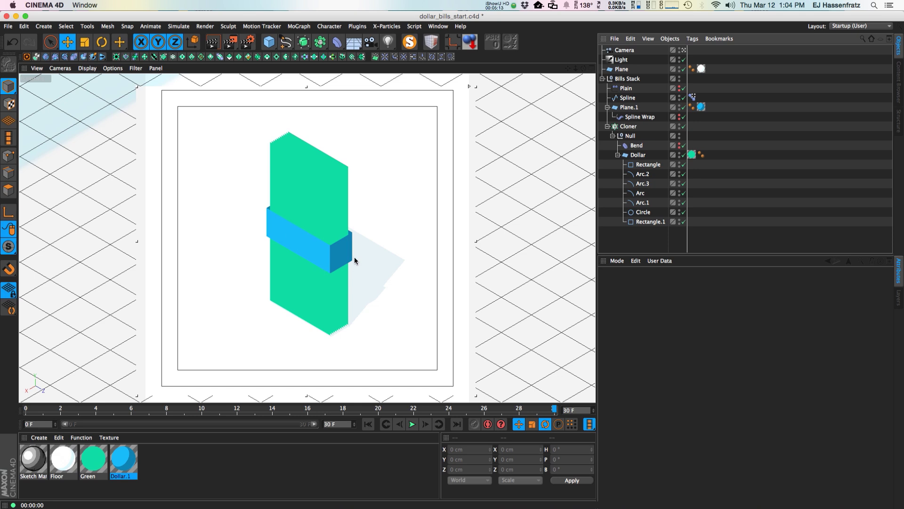
# Step: Rename the Sketch Mat material as Dollar
pyautogui.click(32, 466)
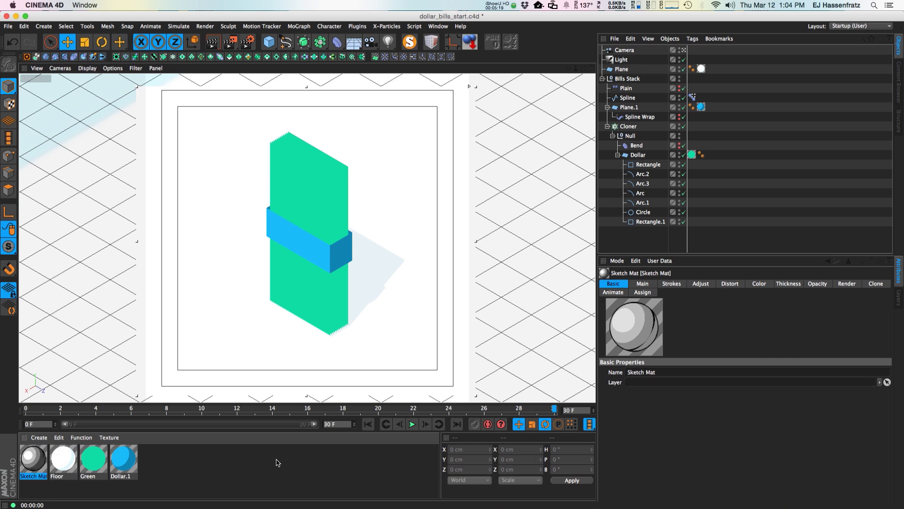
pyautogui.doubleClick(36, 471)
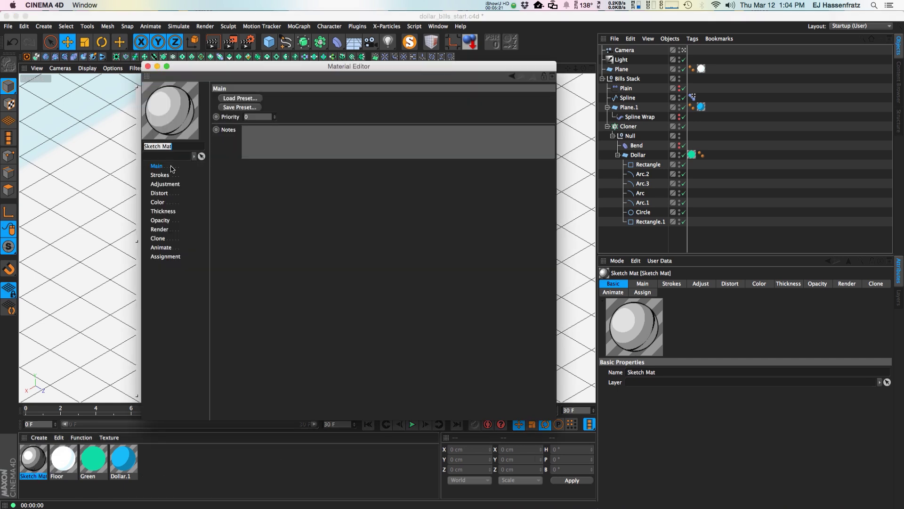
pyautogui.moveTo(221, 66); pyautogui.dragTo(523, 82)
pyautogui.write('D')
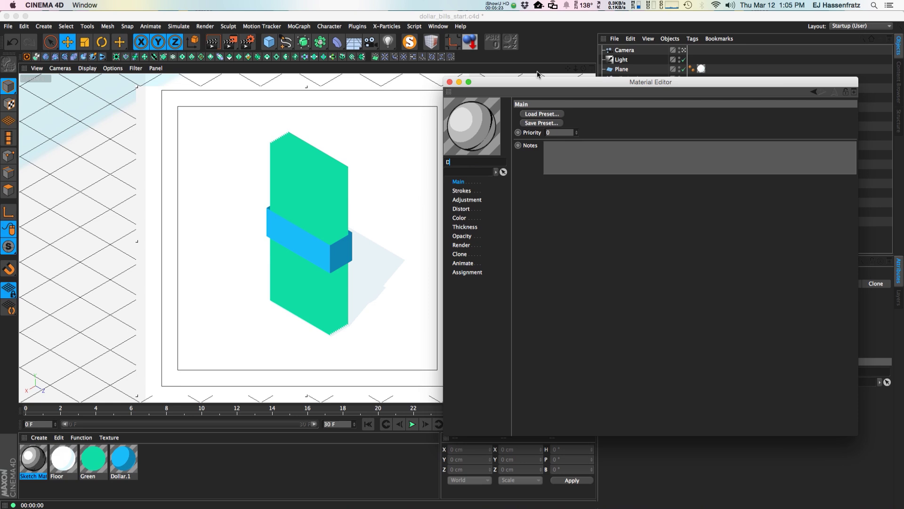
pyautogui.write('ollar')
pyautogui.press('Return')
# Step: Enable Strokes in the Dollar sketch material, review its Distort and Color settings and close the material
pyautogui.click(481, 201)
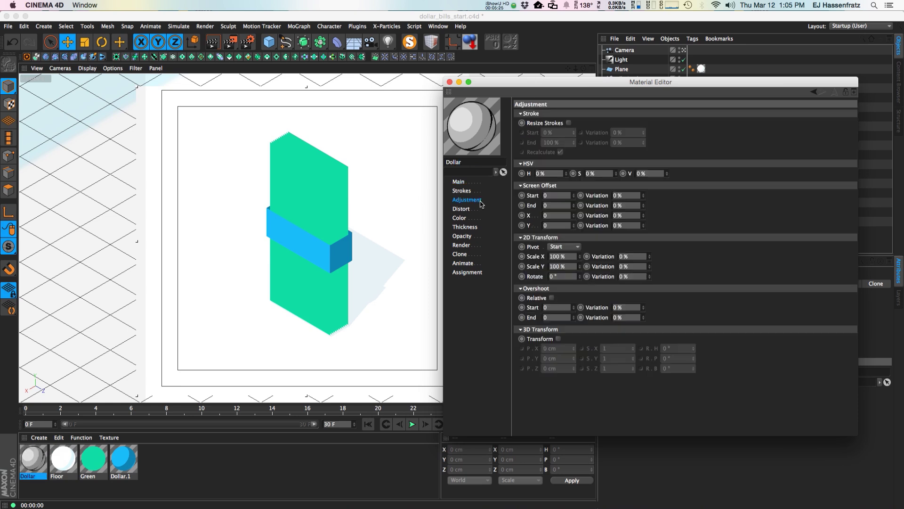
pyautogui.click(464, 192)
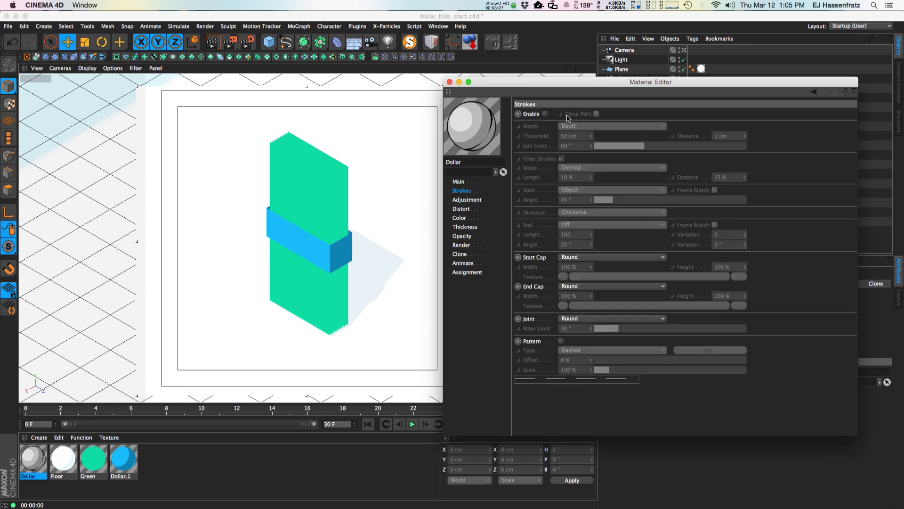
pyautogui.click(545, 114)
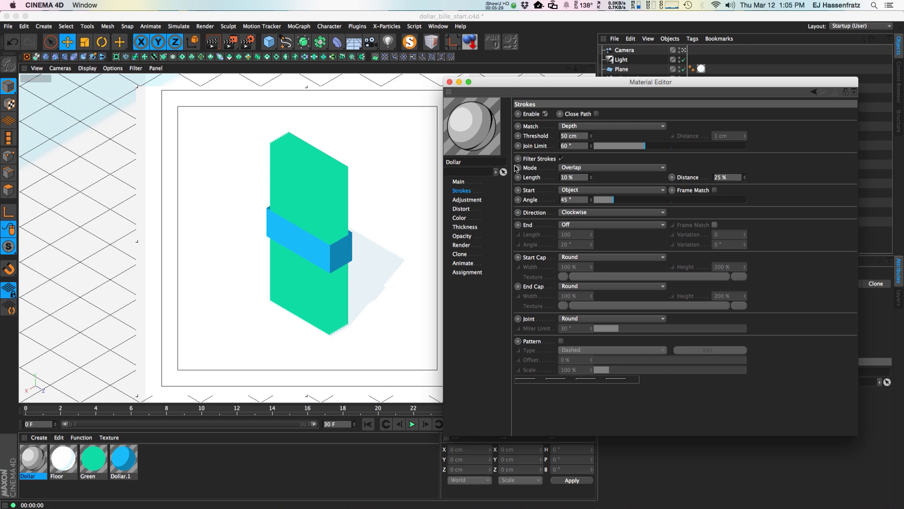
pyautogui.click(464, 210)
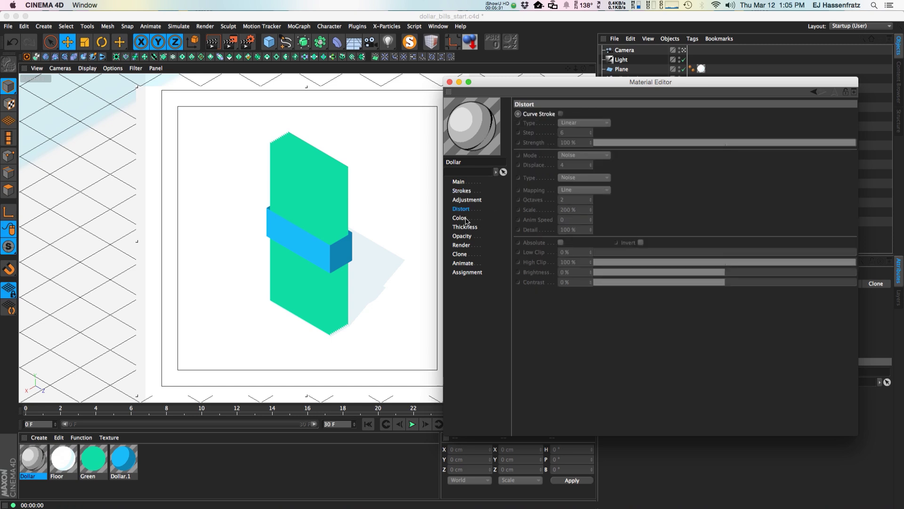
pyautogui.click(461, 217)
pyautogui.moveTo(576, 85); pyautogui.dragTo(544, 135)
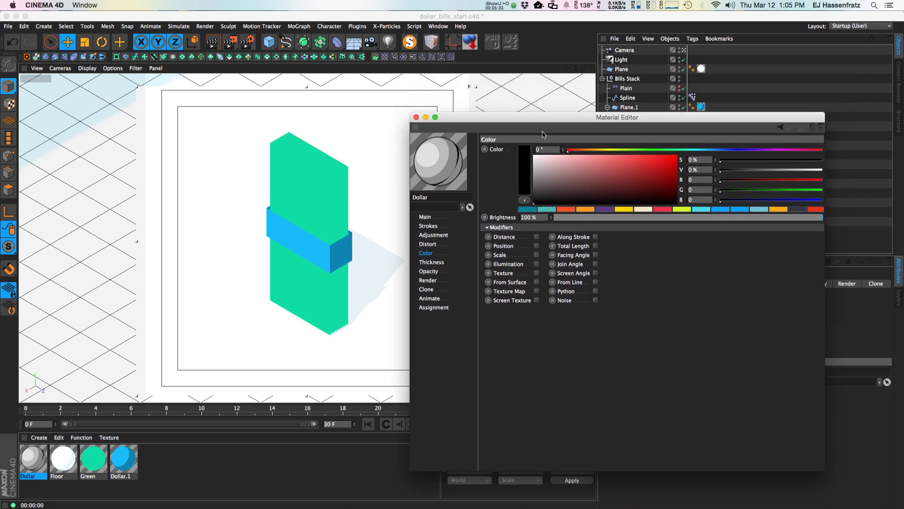
pyautogui.click(416, 117)
# Step: Apply the Dollar sketch material to the Dollar object and enable Overlaps, Outline and Intersections lines in its Sketch Style tag
pyautogui.moveTo(29, 467)
pyautogui.mouseDown()
pyautogui.moveTo(687, 182)
pyautogui.moveTo(631, 132)
pyautogui.moveTo(636, 157)
pyautogui.mouseUp()
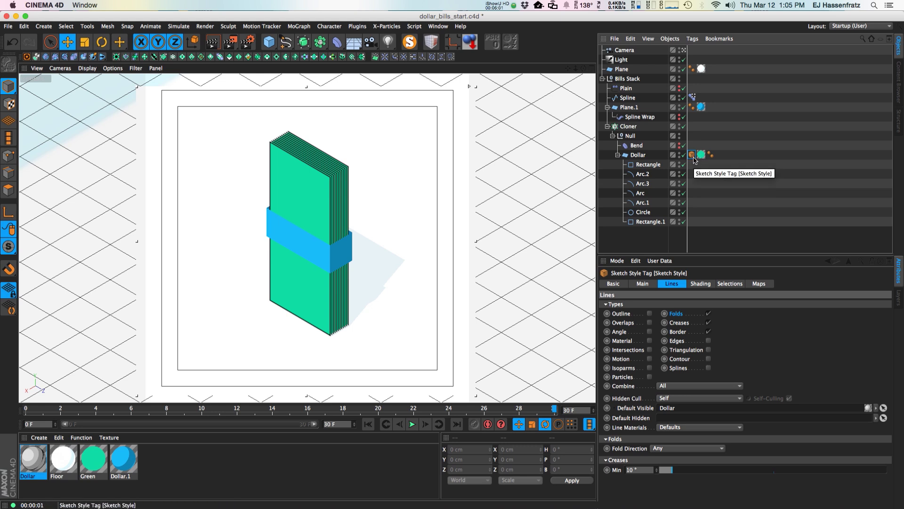
pyautogui.click(708, 313)
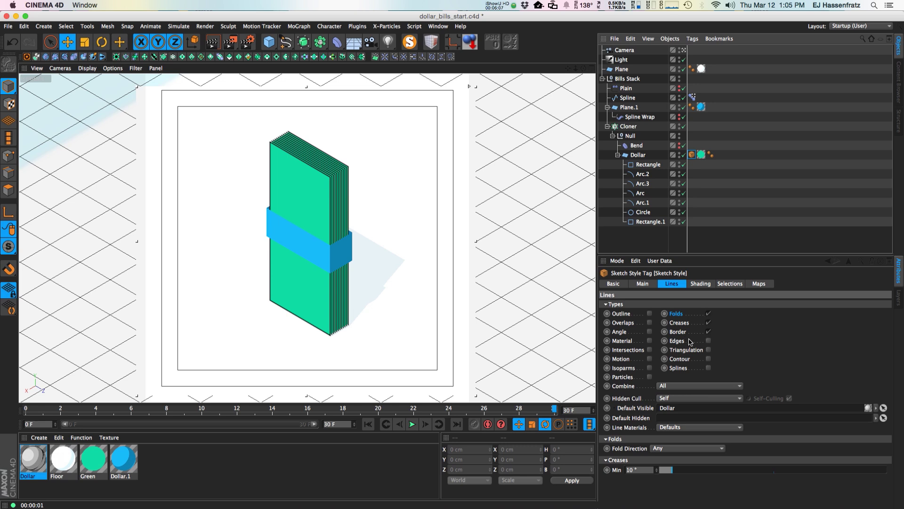
pyautogui.click(650, 323)
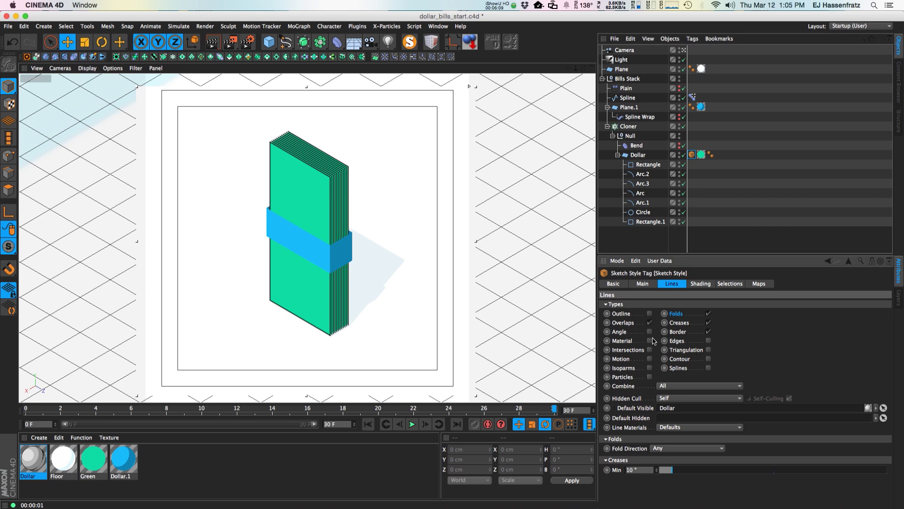
pyautogui.click(650, 314)
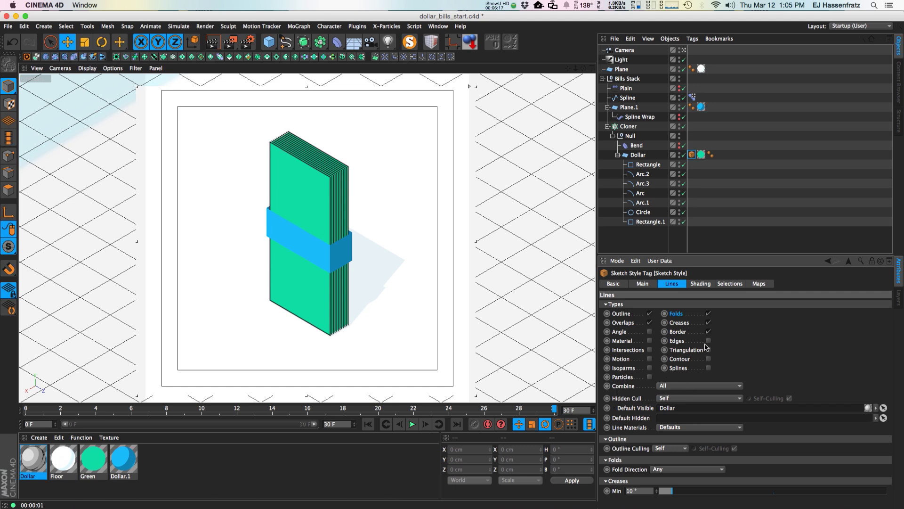
pyautogui.click(650, 349)
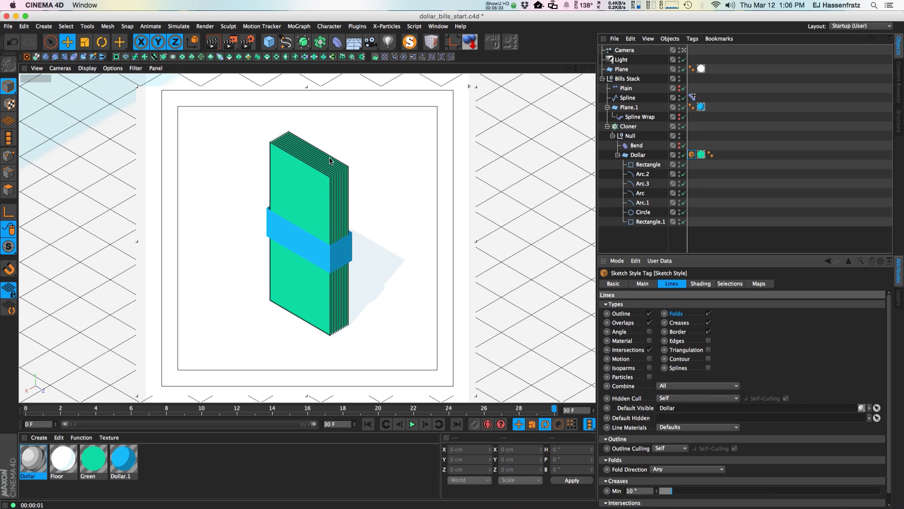
pyautogui.moveTo(722, 256); pyautogui.dragTo(721, 232)
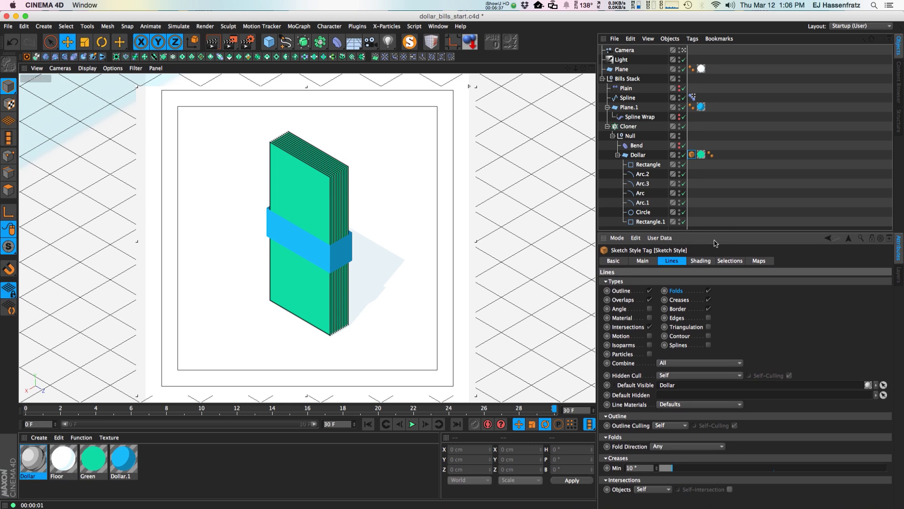
# Step: Reopen the Dollar sketch material beside the rendered stack and review its Strokes, Distort and Adjustment settings
pyautogui.doubleClick(27, 457)
pyautogui.moveTo(297, 74); pyautogui.dragTo(638, 93)
pyautogui.moveTo(578, 88); pyautogui.dragTo(533, 98)
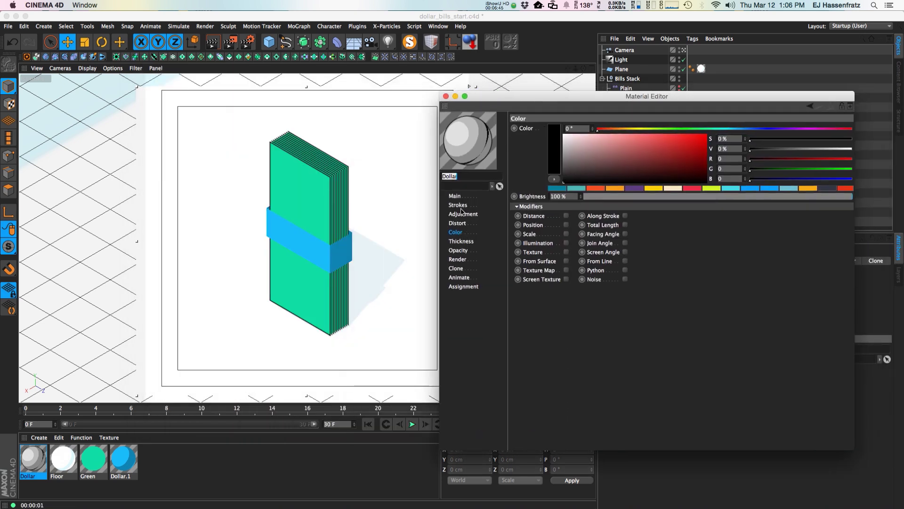
pyautogui.click(463, 207)
pyautogui.click(459, 223)
pyautogui.click(461, 214)
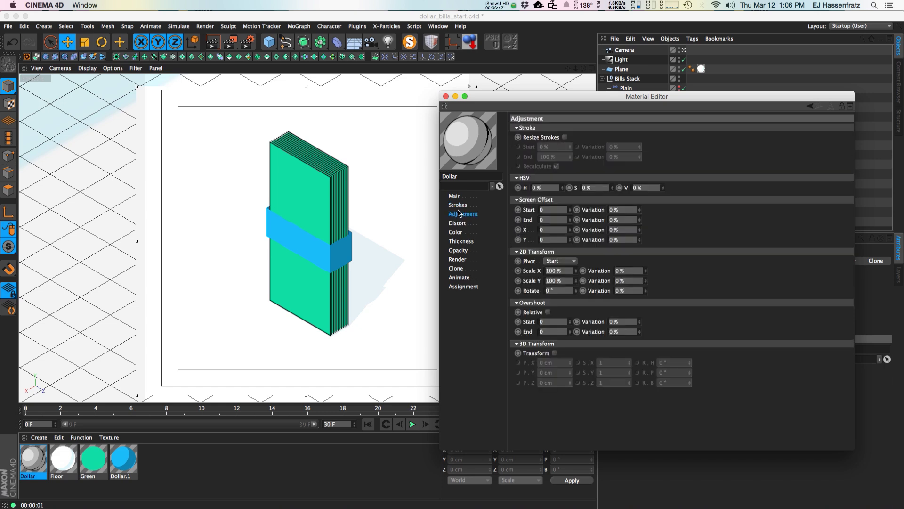
# Step: Compare the render with Filter Strokes on and off, leave it off for the Dollar sketch material and close the material
pyautogui.click(459, 204)
pyautogui.click(578, 182)
pyautogui.click(557, 173)
pyautogui.click(557, 172)
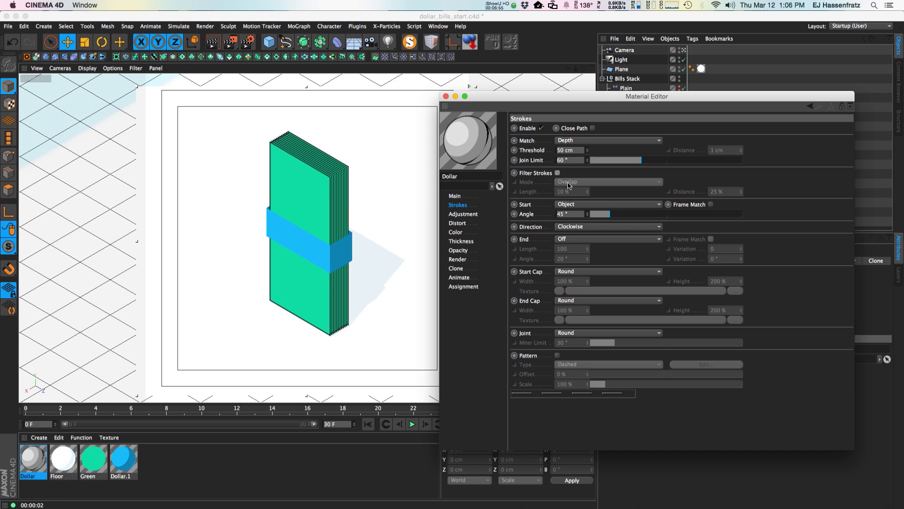
pyautogui.click(557, 173)
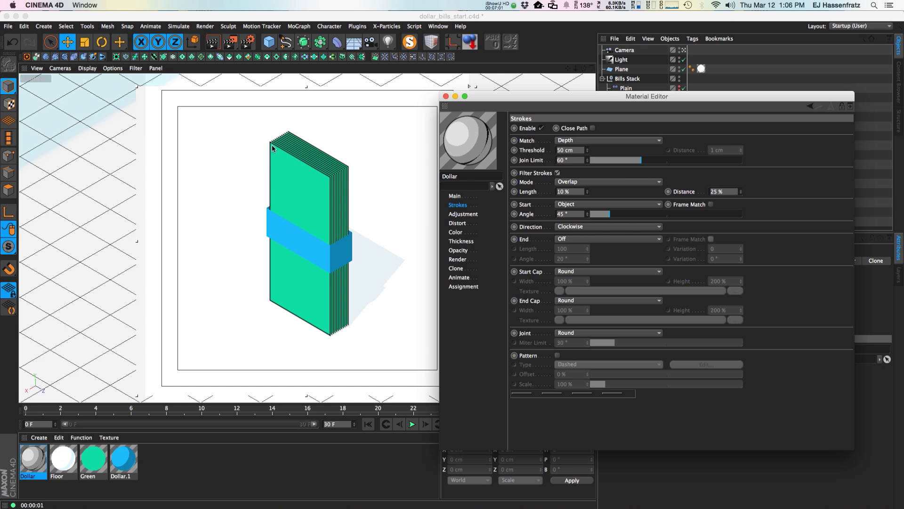
pyautogui.click(557, 173)
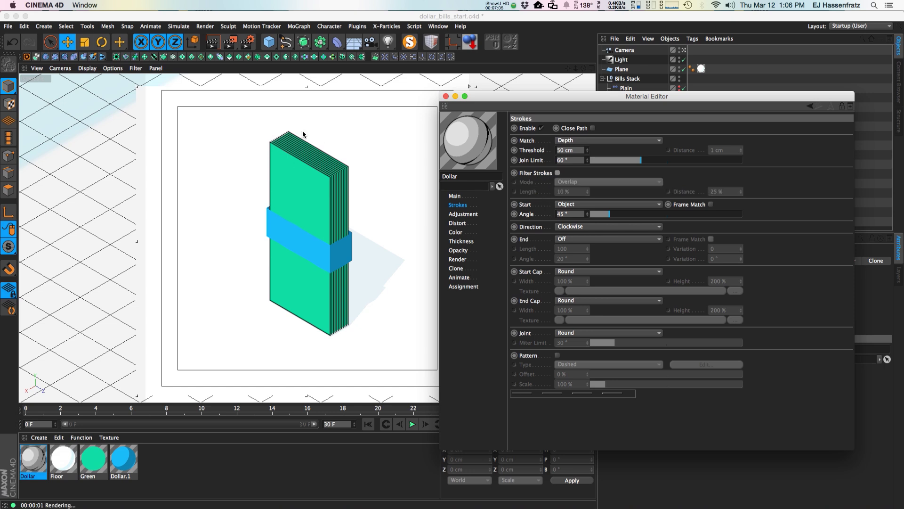
pyautogui.click(444, 105)
pyautogui.click(445, 101)
pyautogui.press('super+w')
# Step: Turn off Overlaps in the Dollar object's Sketch Style tag and keep Outline enabled
pyautogui.click(691, 155)
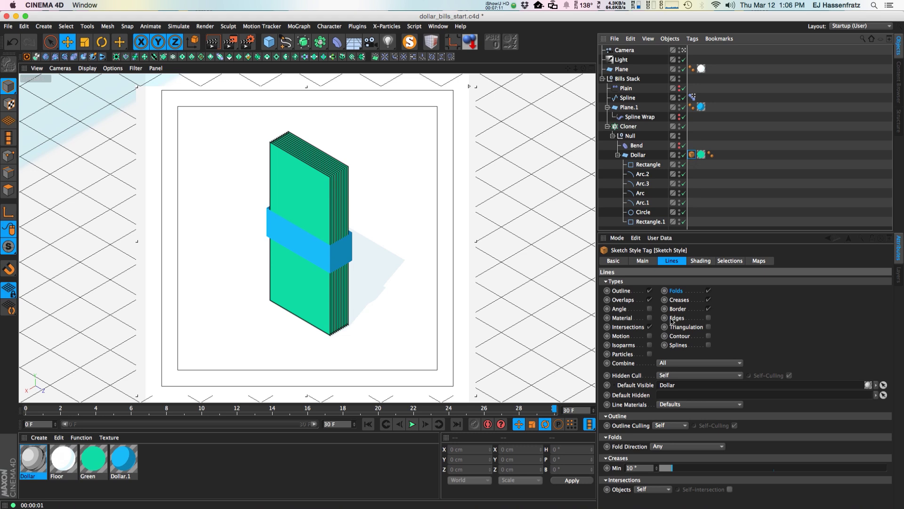
pyautogui.click(649, 291)
pyautogui.click(650, 299)
pyautogui.click(649, 291)
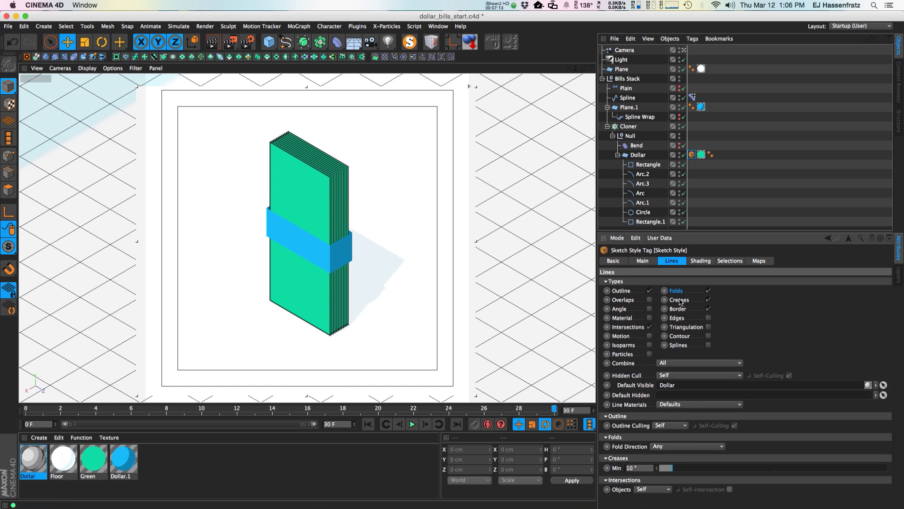
# Step: Turn off the Intersections and Creases line types in the Dollar object's Sketch Style tag
pyautogui.click(650, 327)
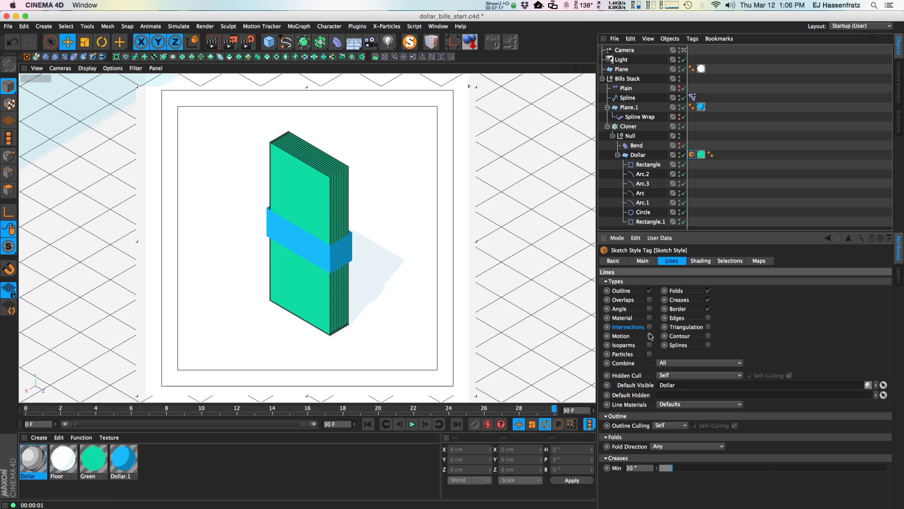
pyautogui.click(708, 300)
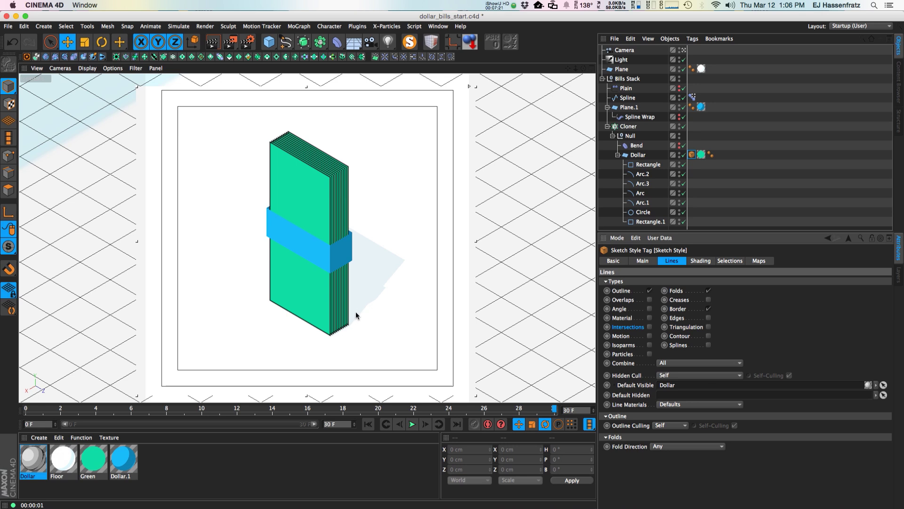
# Step: Reopen the Dollar sketch material and set its line colour to dark green with hue 166°, saturation 100% and value about 57%
pyautogui.doubleClick(33, 459)
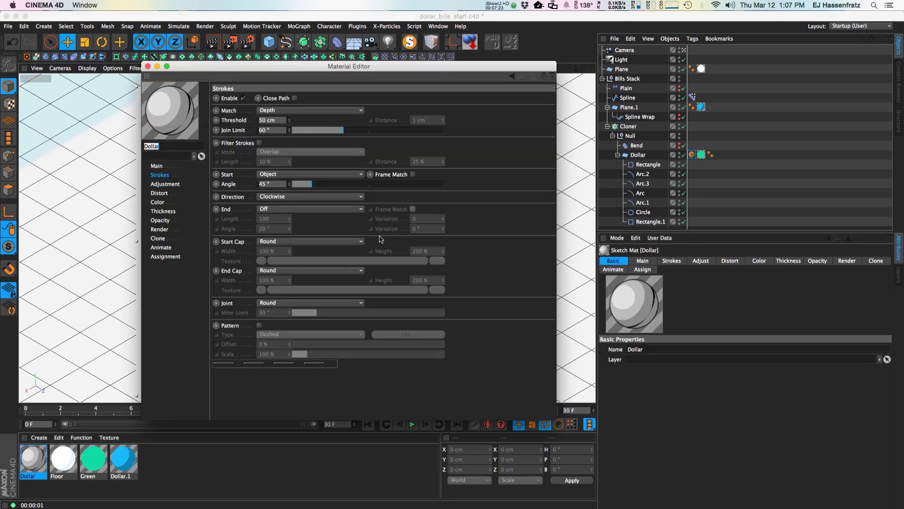
pyautogui.moveTo(300, 68); pyautogui.dragTo(593, 86)
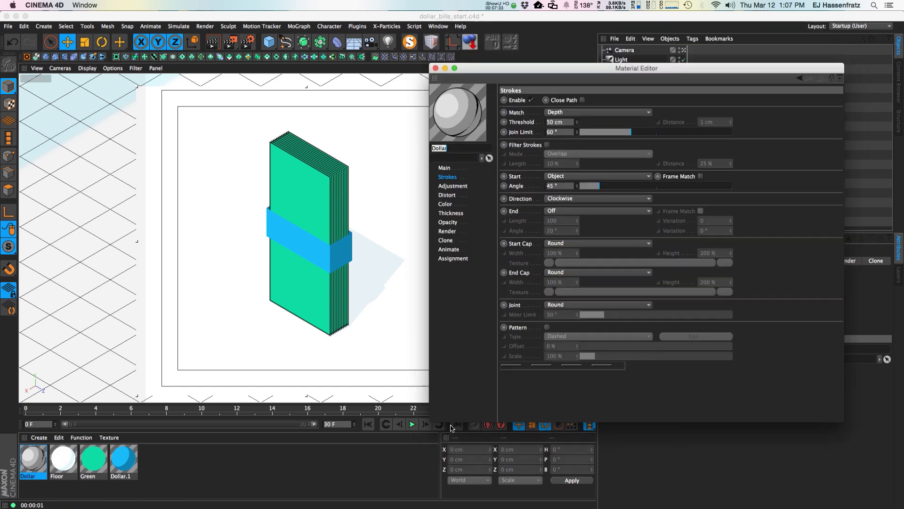
pyautogui.click(454, 242)
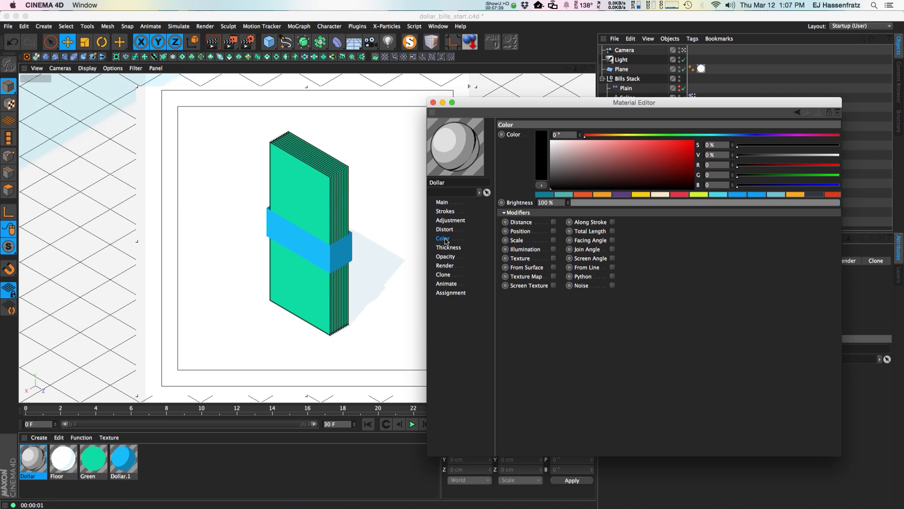
pyautogui.click(719, 136)
pyautogui.click(694, 174)
pyautogui.moveTo(720, 136); pyautogui.dragTo(702, 136)
pyautogui.click(694, 161)
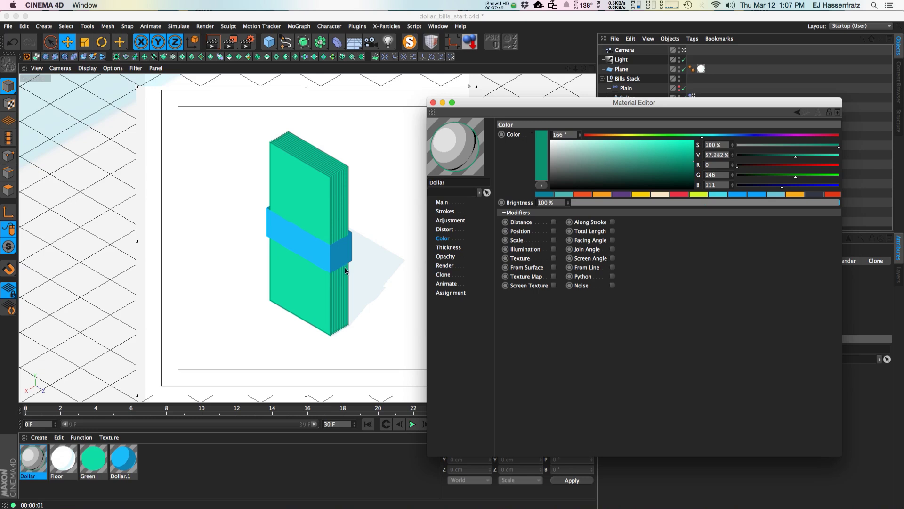
# Step: Try a line thickness of 4 in the Dollar sketch material, set it back to 2 and close the material
pyautogui.click(448, 247)
pyautogui.moveTo(570, 136); pyautogui.dragTo(580, 136)
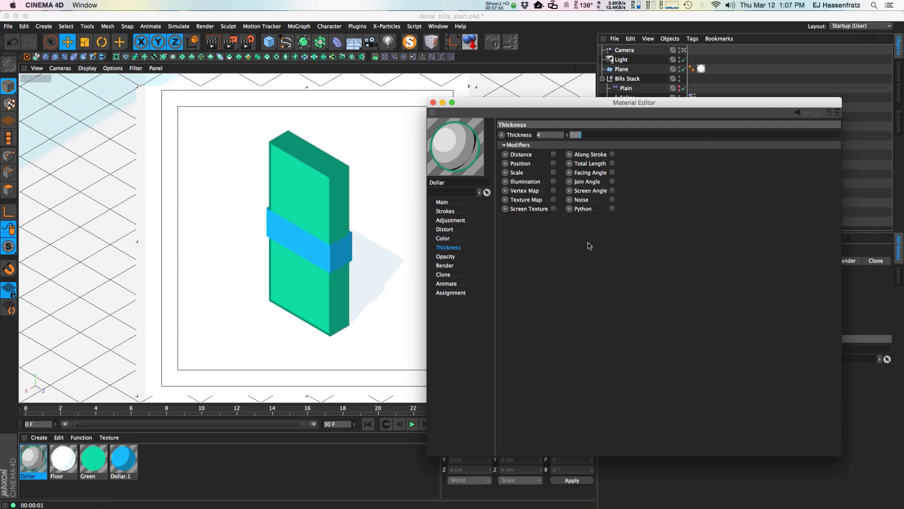
pyautogui.moveTo(580, 136); pyautogui.dragTo(570, 137)
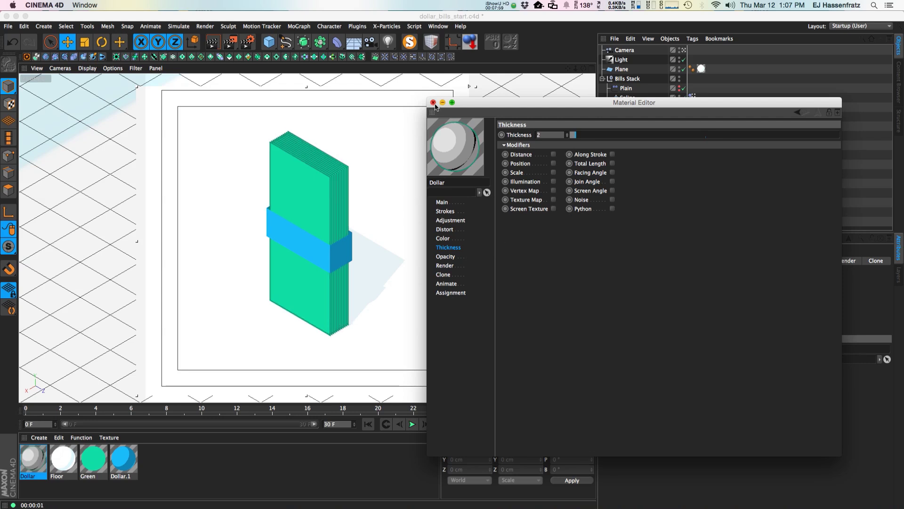
pyautogui.click(434, 102)
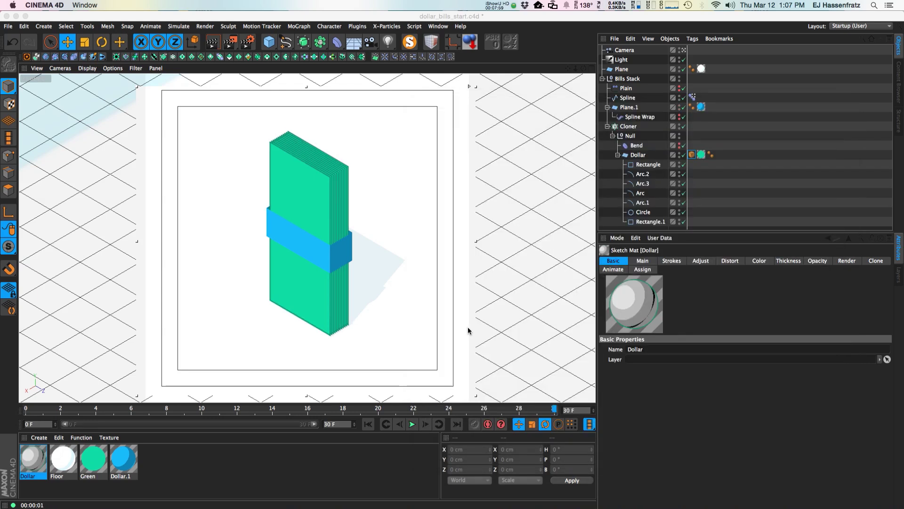
# Step: Add a Cone as a child of the Dollar object, move it out beside the bills stack and render the view
pyautogui.click(692, 155)
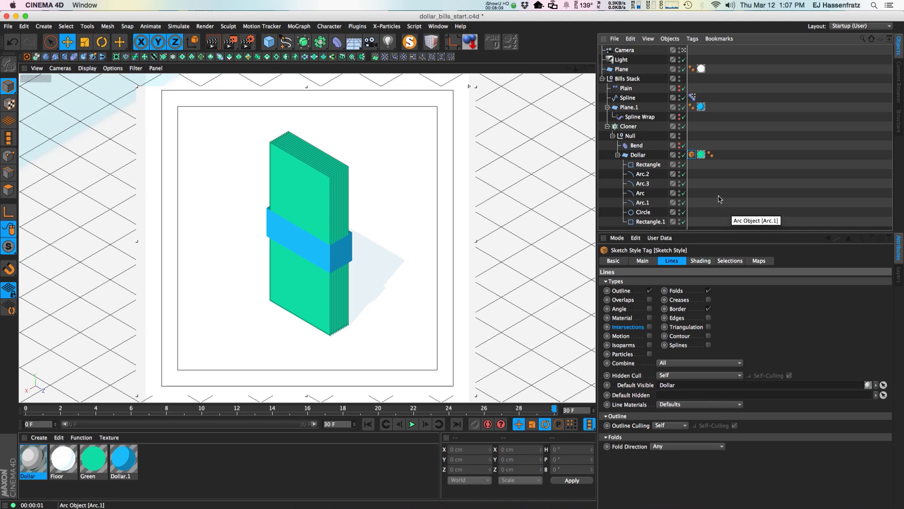
pyautogui.click(268, 42)
pyautogui.click(321, 86)
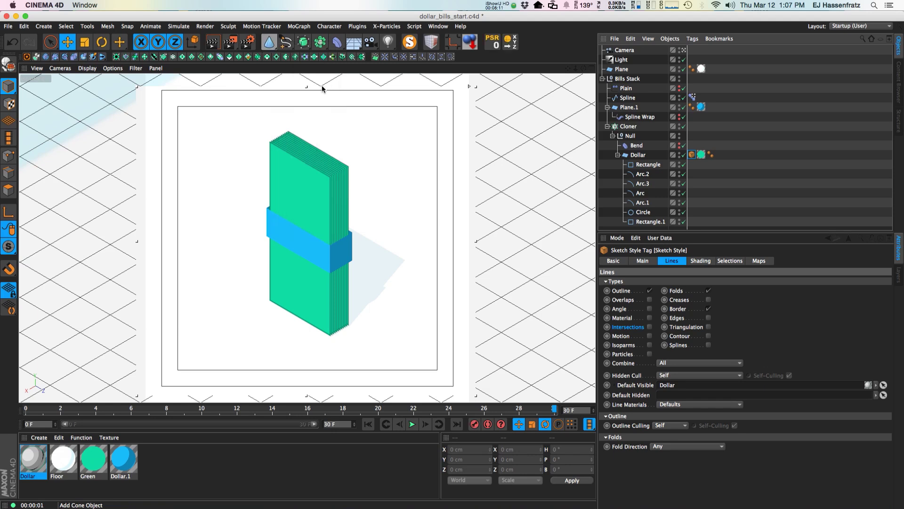
pyautogui.moveTo(631, 53); pyautogui.dragTo(636, 168)
pyautogui.moveTo(275, 290); pyautogui.dragTo(422, 293)
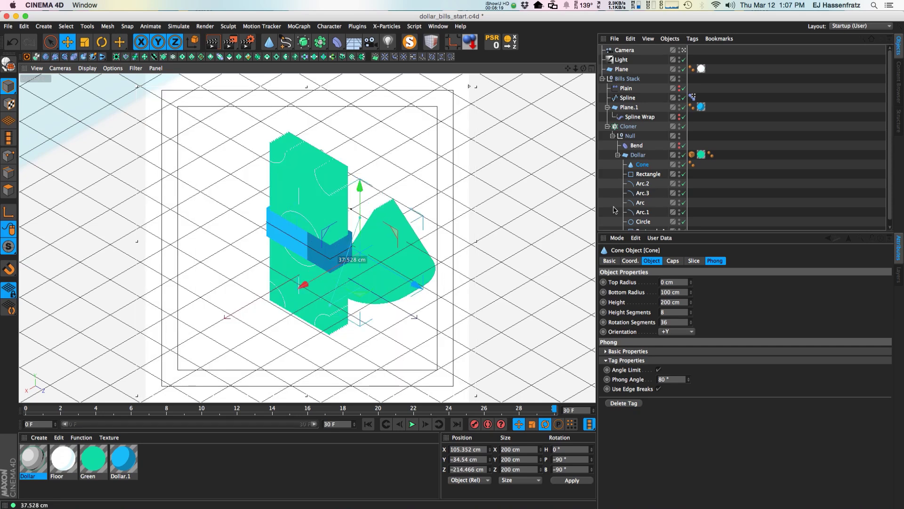
pyautogui.hotkey('ctrl', 'r')
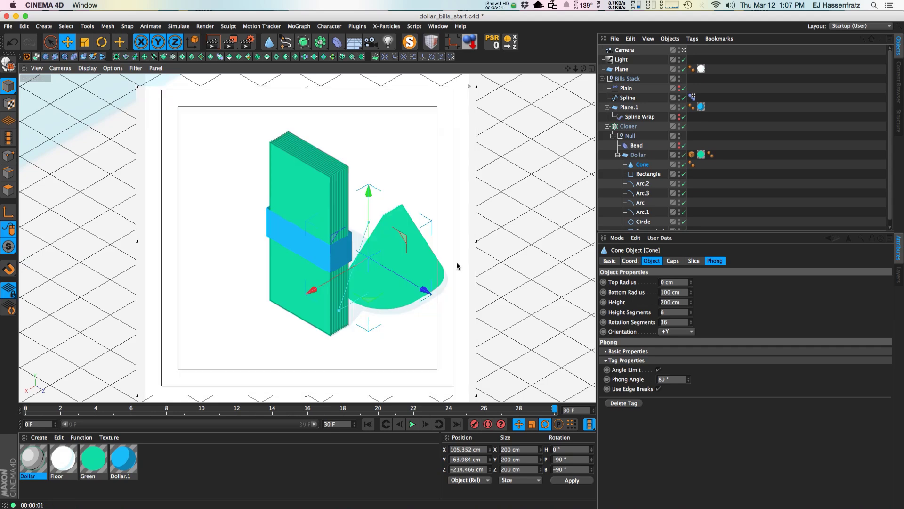
# Step: Enable the Overlaps and Intersections line types in the Dollar object's Sketch Style tag, leaving Angle off
pyautogui.click(638, 155)
pyautogui.click(691, 155)
pyautogui.click(699, 165)
pyautogui.click(691, 154)
pyautogui.click(650, 300)
pyautogui.click(649, 309)
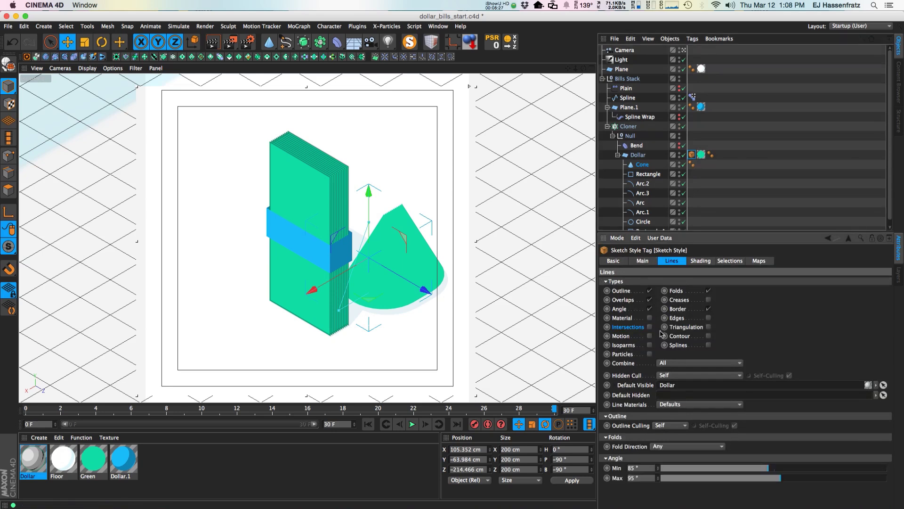
pyautogui.click(649, 309)
pyautogui.click(649, 326)
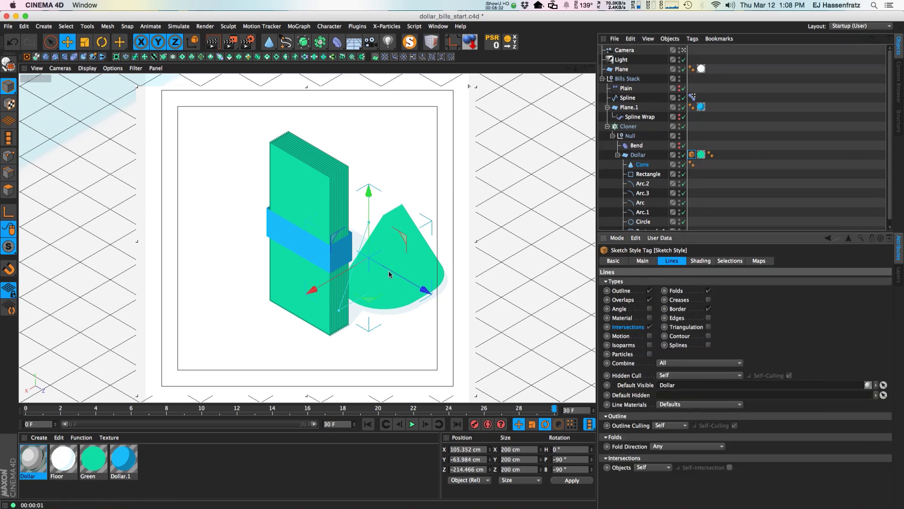
# Step: Disable the Cloner and copy the Dollar object's Sketch Style tag onto the Cone
pyautogui.click(684, 127)
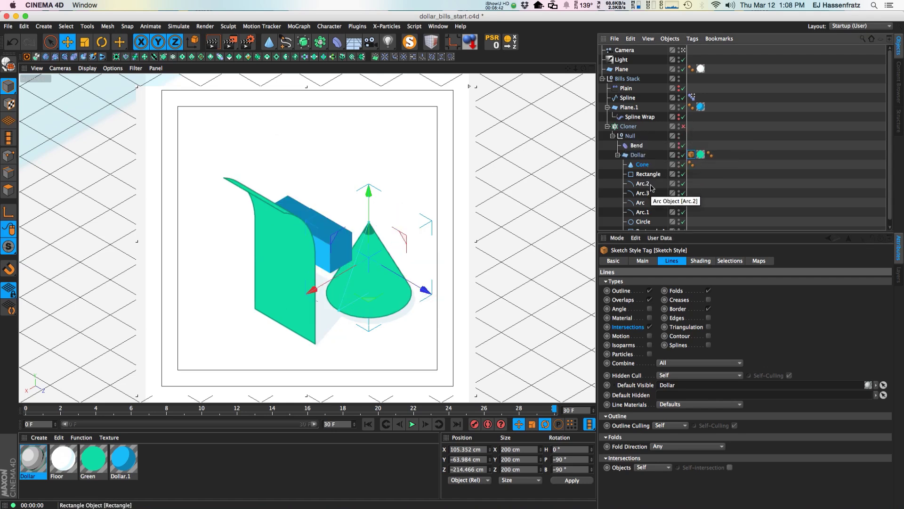
pyautogui.click(642, 165)
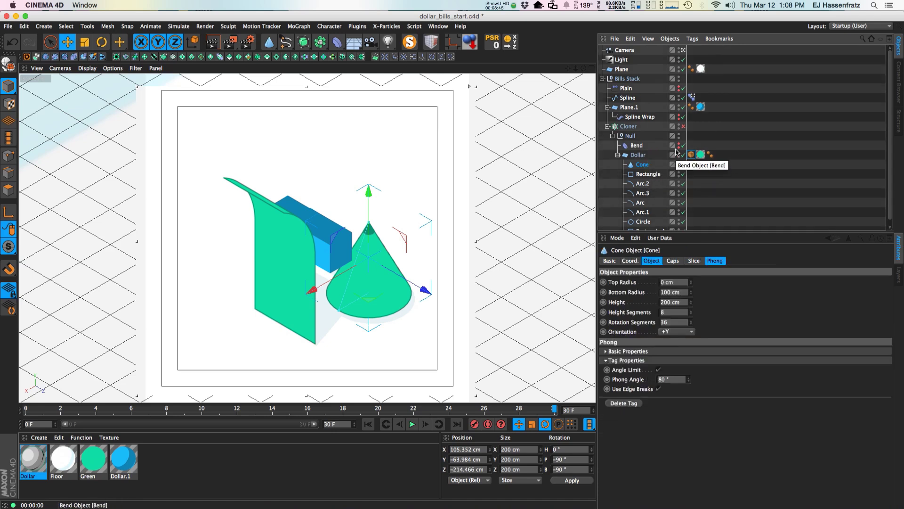
pyautogui.click(691, 154)
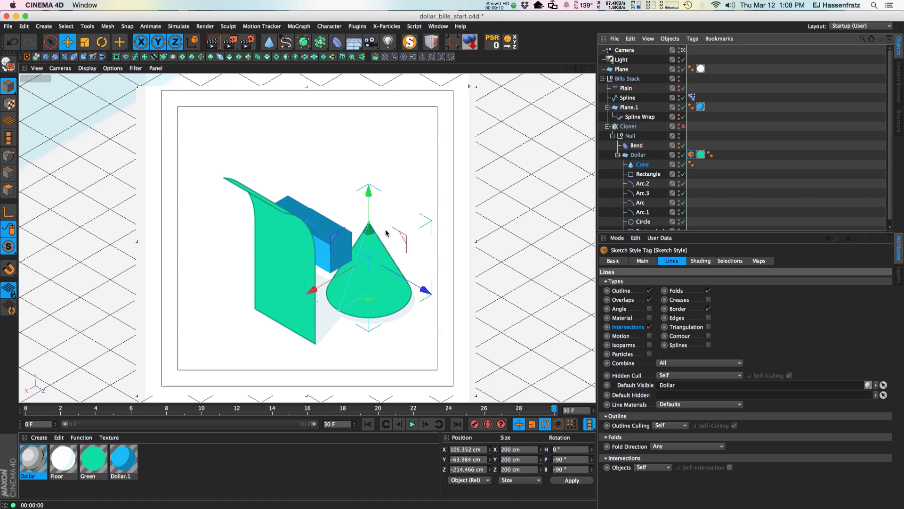
pyautogui.moveTo(691, 154)
pyautogui.mouseDown()
pyautogui.moveTo(692, 170)
pyautogui.moveTo(646, 167)
pyautogui.moveTo(711, 198)
pyautogui.moveTo(692, 164)
pyautogui.mouseUp()
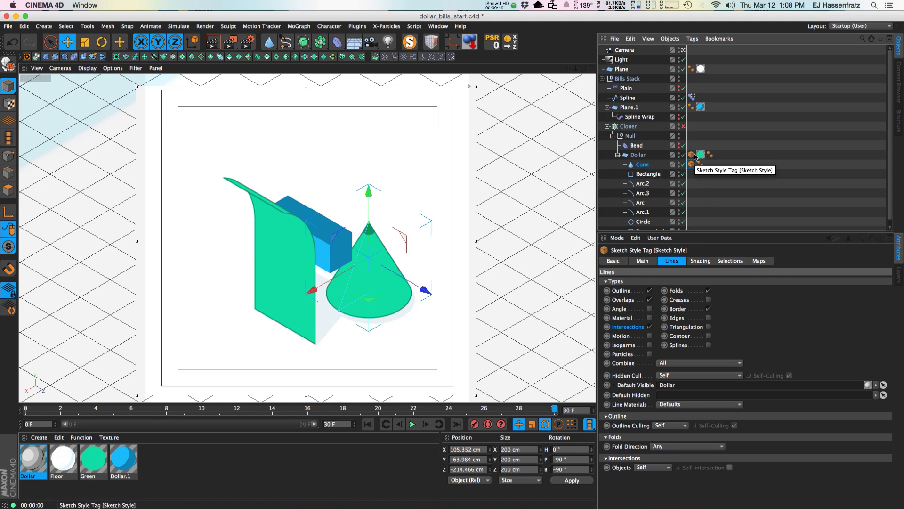
# Step: Turn off Folds, Overlaps and Intersections in the Cone's own Sketch Style tag
pyautogui.click(643, 165)
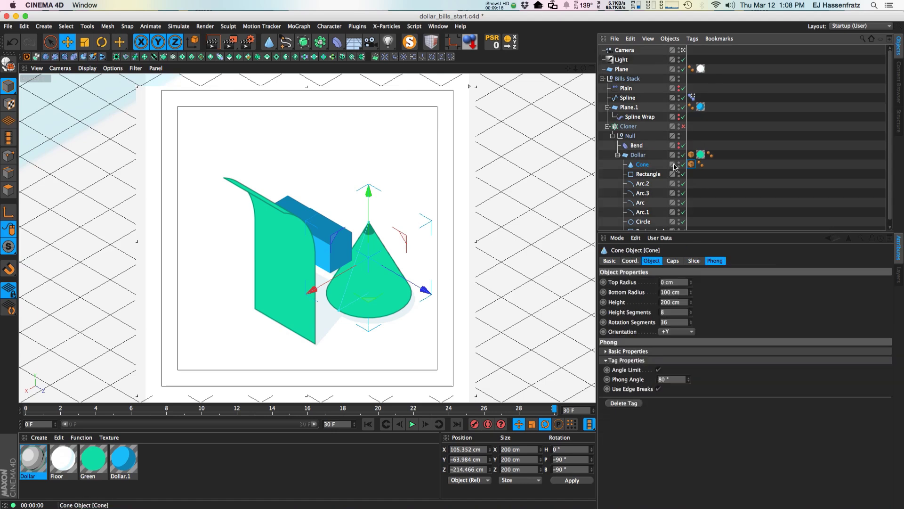
pyautogui.click(691, 164)
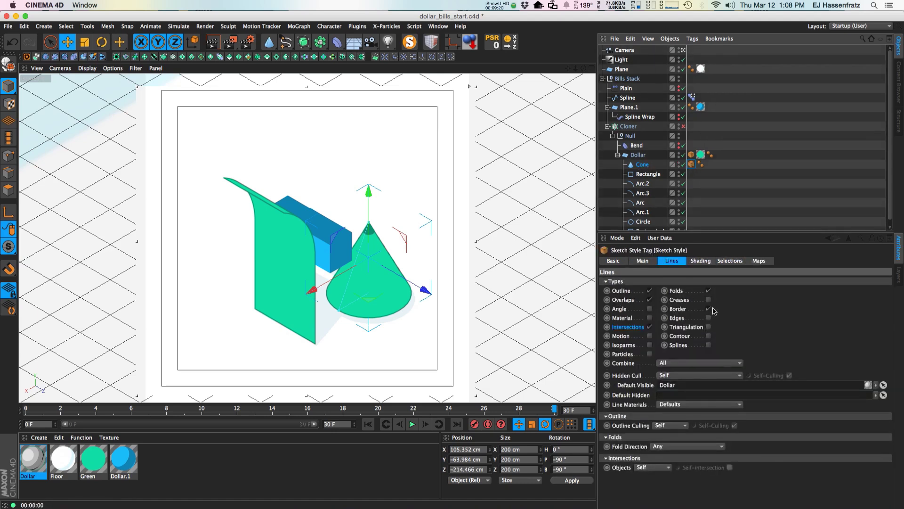
pyautogui.click(708, 291)
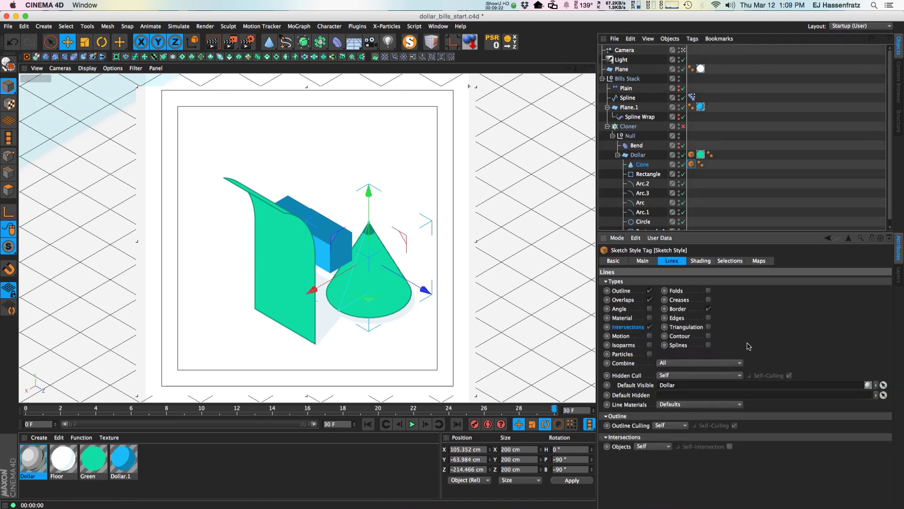
pyautogui.click(650, 300)
pyautogui.click(650, 327)
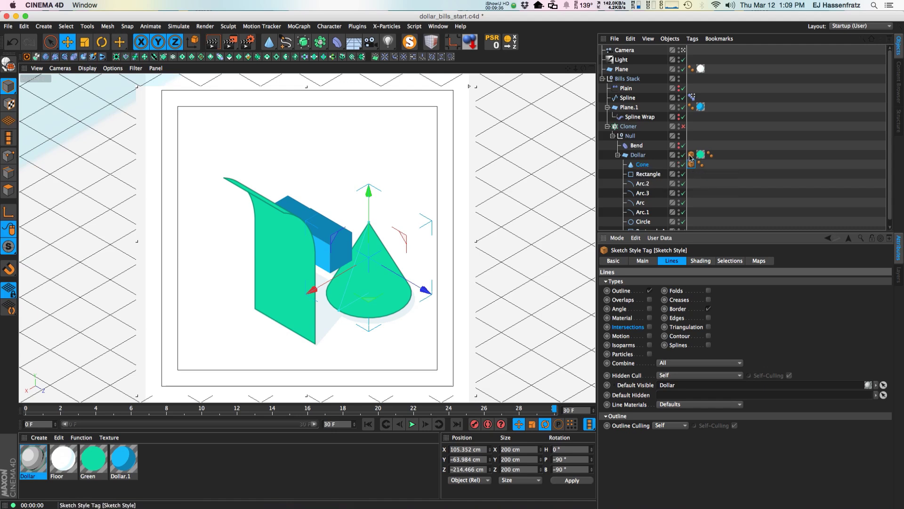
# Step: Delete the Cone and enable the Cloner again
pyautogui.scroll(-1, 691, 163)
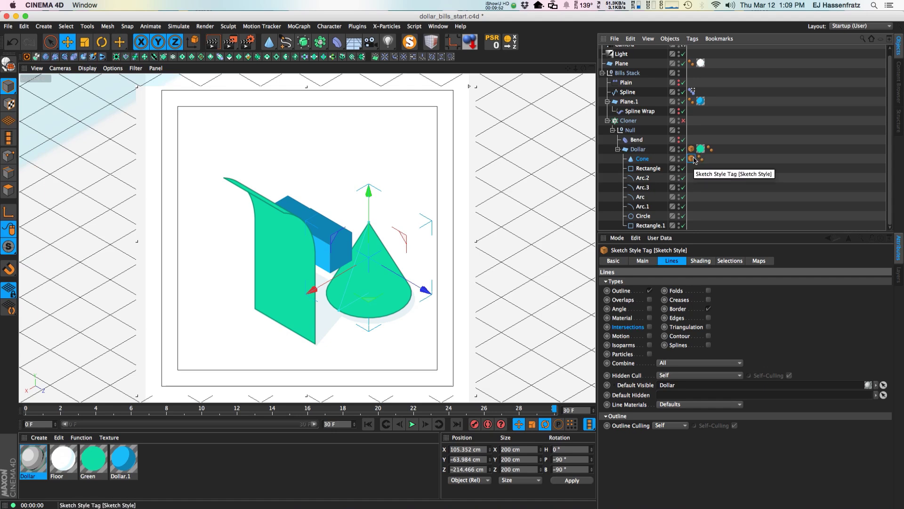
pyautogui.click(651, 159)
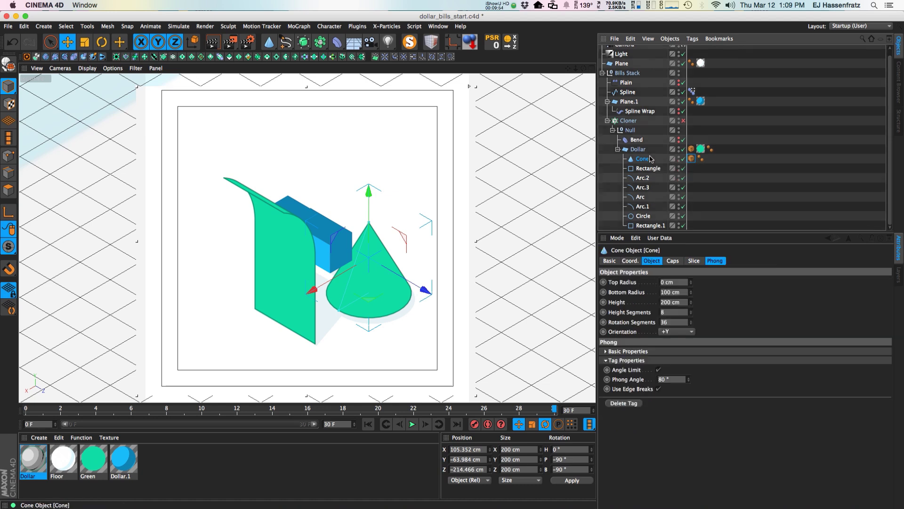
pyautogui.press('Delete')
pyautogui.click(683, 126)
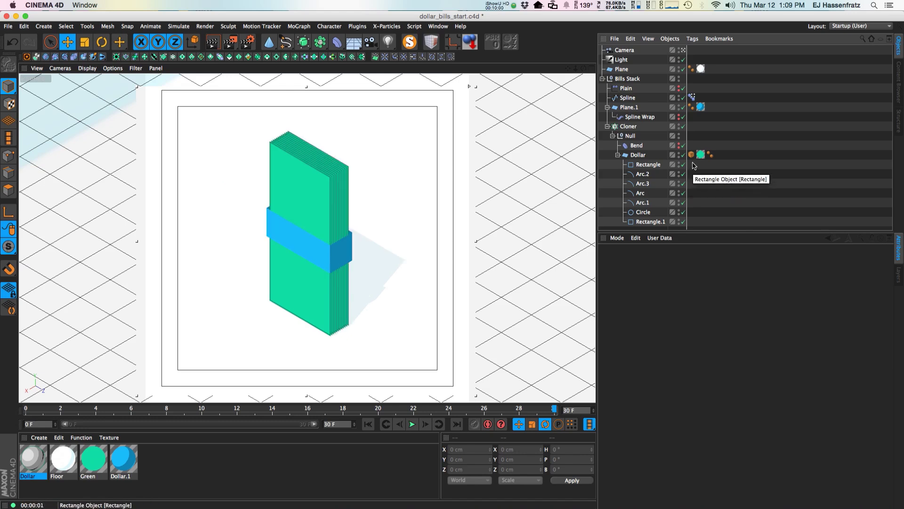
# Step: Try the Splines line type in the Dollar object's Sketch Style tag, turn it off again and deselect the tag
pyautogui.click(691, 154)
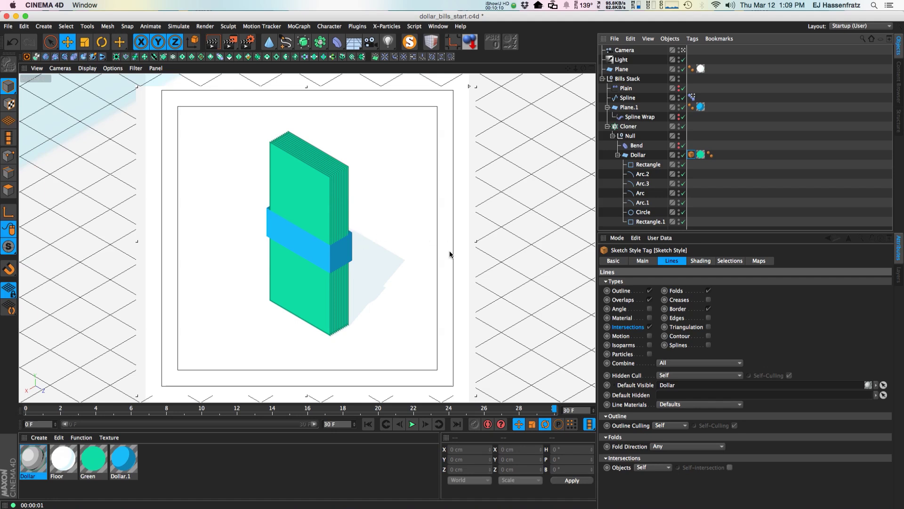
pyautogui.click(709, 345)
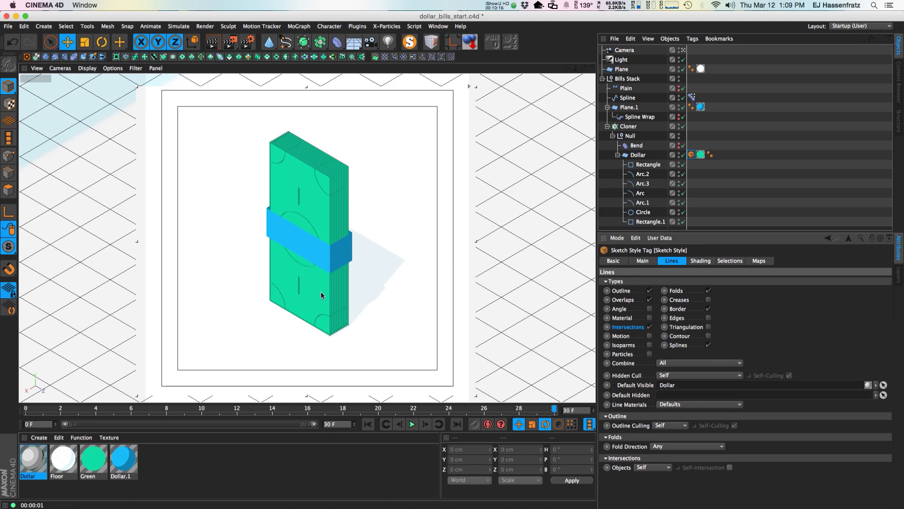
pyautogui.click(708, 346)
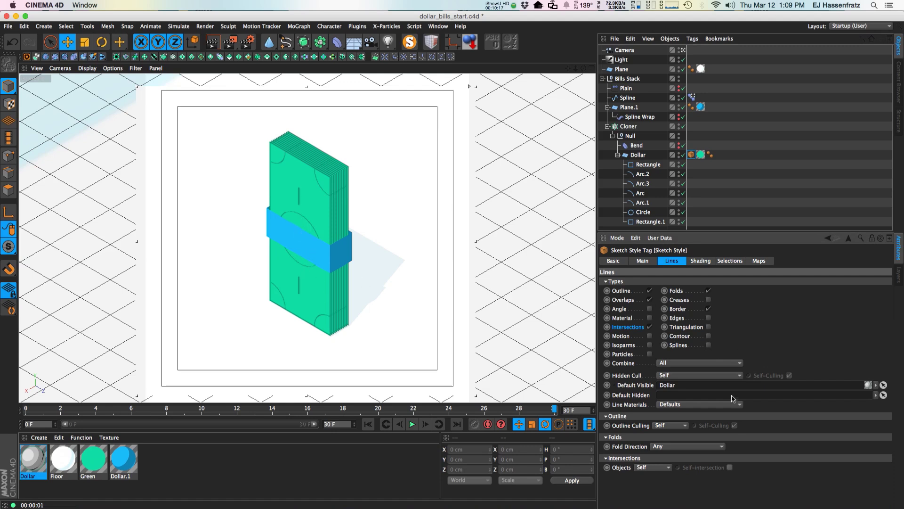
pyautogui.click(724, 212)
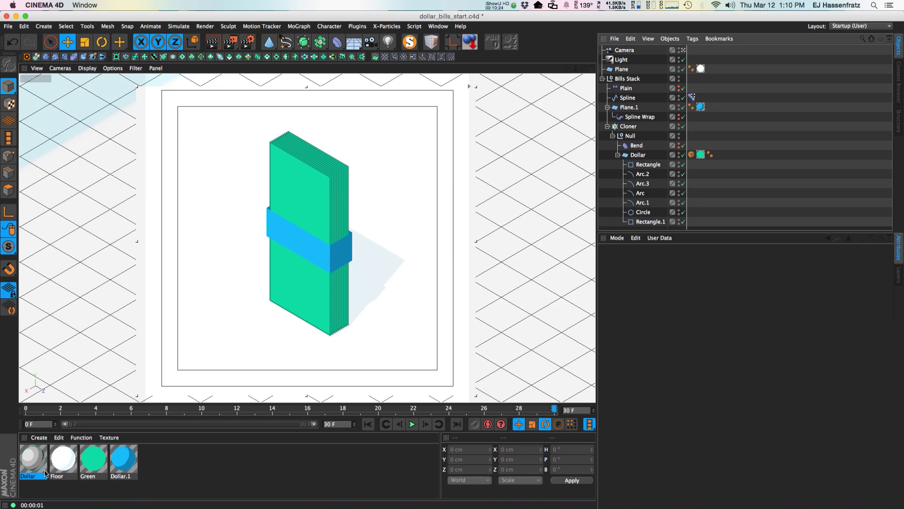
# Step: Try the Dollar sketch material on the Circle spline alone, and delete the resulting Sketch Style tag
pyautogui.moveTo(34, 469); pyautogui.dragTo(643, 210)
pyautogui.moveTo(643, 211); pyautogui.dragTo(644, 212)
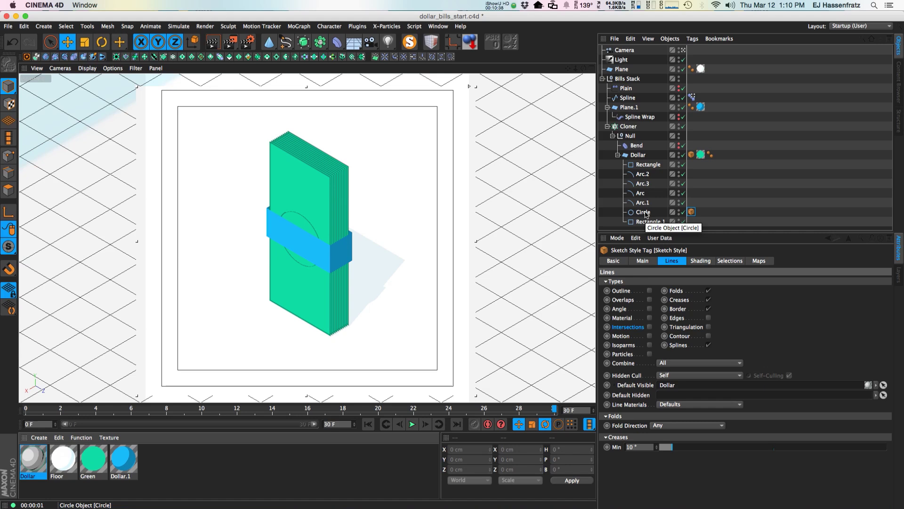
pyautogui.click(709, 346)
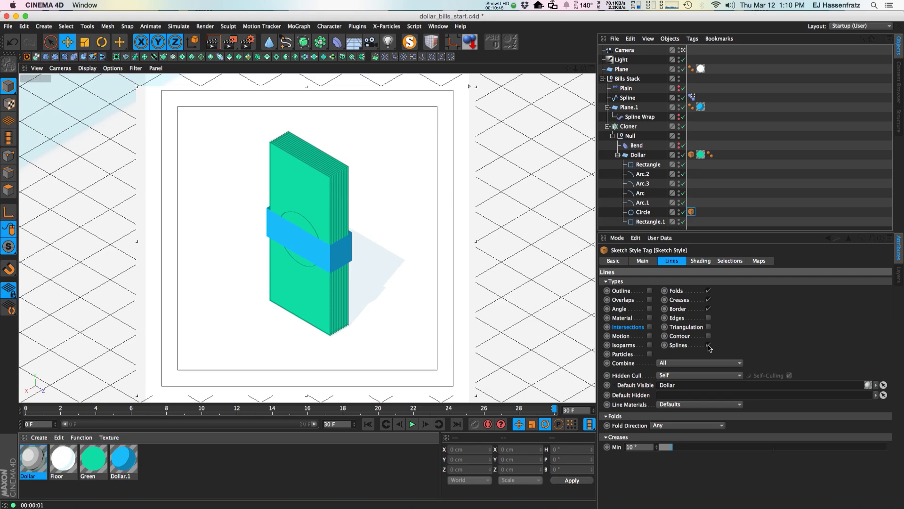
pyautogui.press('Delete')
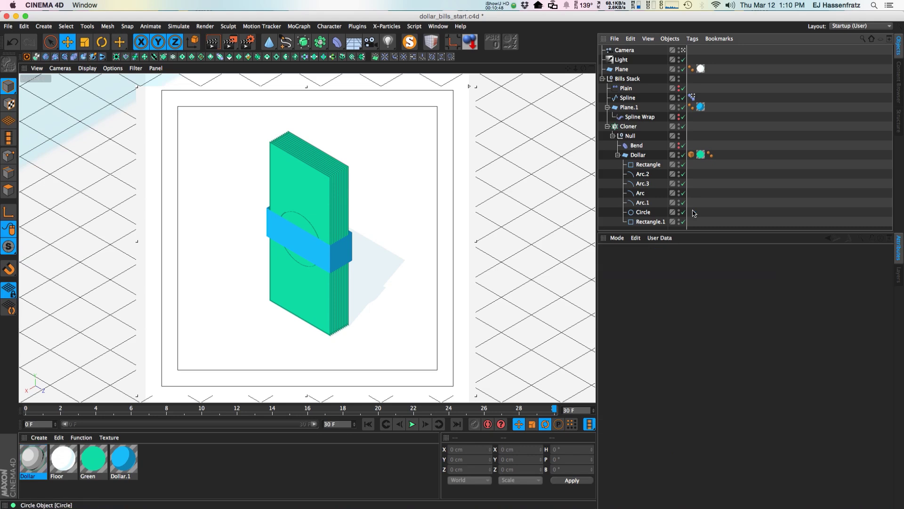
# Step: Enable the Splines line type in the Dollar object's Sketch Style tag so all its child splines are drawn
pyautogui.click(691, 154)
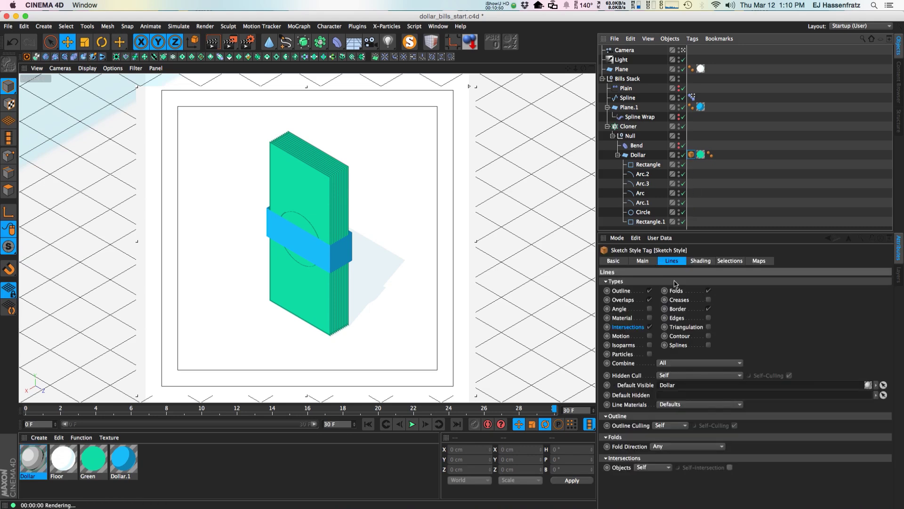
pyautogui.click(709, 345)
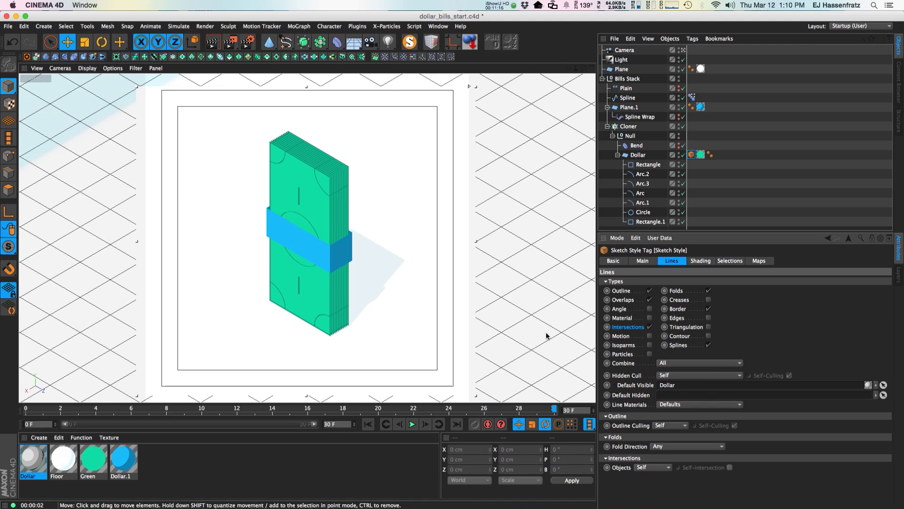
# Step: Set Hidden Cull to Project in the Dollar object's Sketch Style tag
pyautogui.click(673, 375)
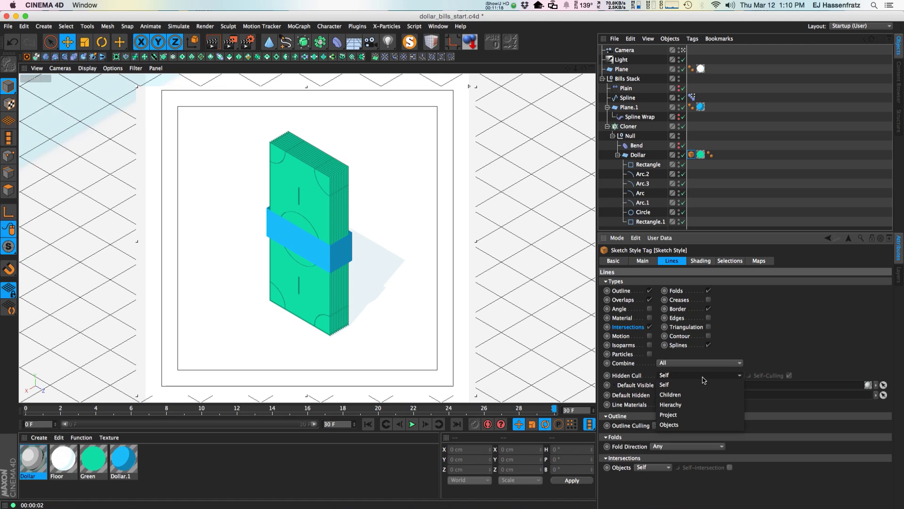
pyautogui.click(706, 415)
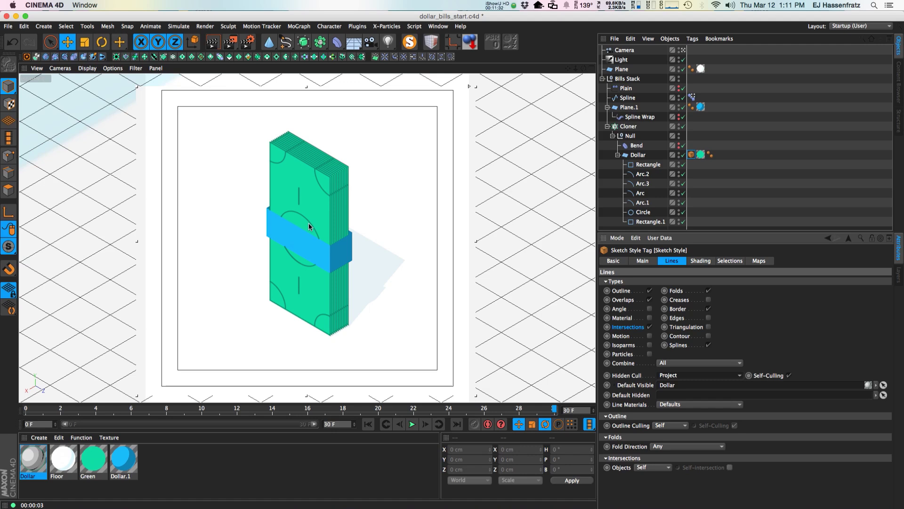
# Step: Examine the Rectangle spline's placement relative to the bills in the Front view, and review the Dollar tag's Hidden Cull setting
pyautogui.press('Down')
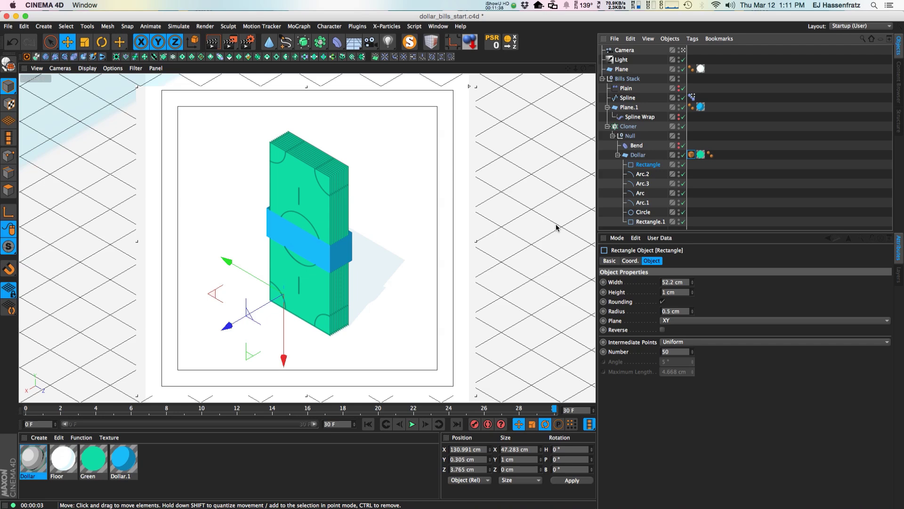
pyautogui.click(592, 69)
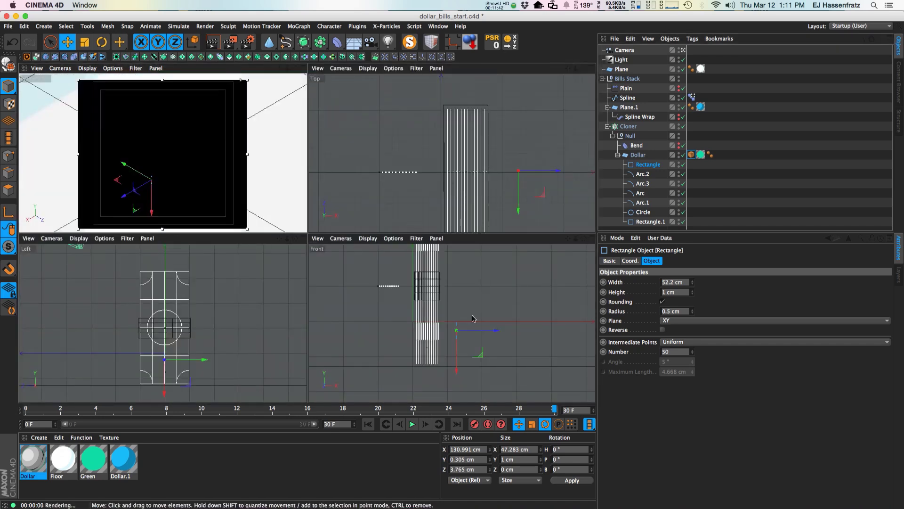
pyautogui.keyDown('alt'); pyautogui.moveTo(441, 331); pyautogui.dragTo(505, 325, button='right'); pyautogui.keyUp('alt')
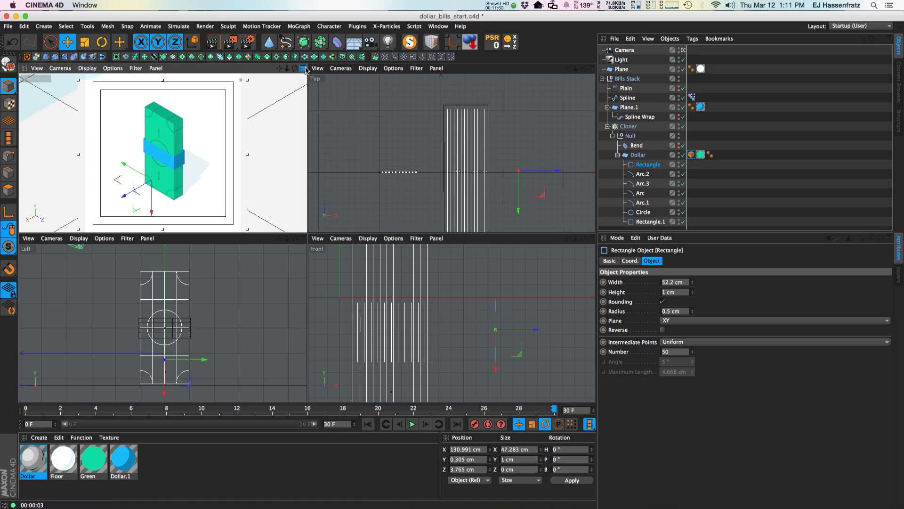
pyautogui.press('F1')
pyautogui.click(692, 155)
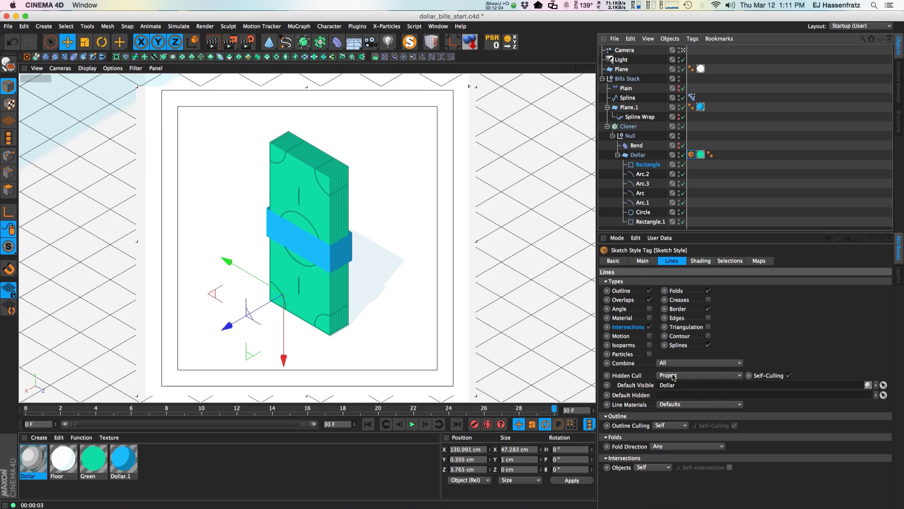
pyautogui.click(714, 214)
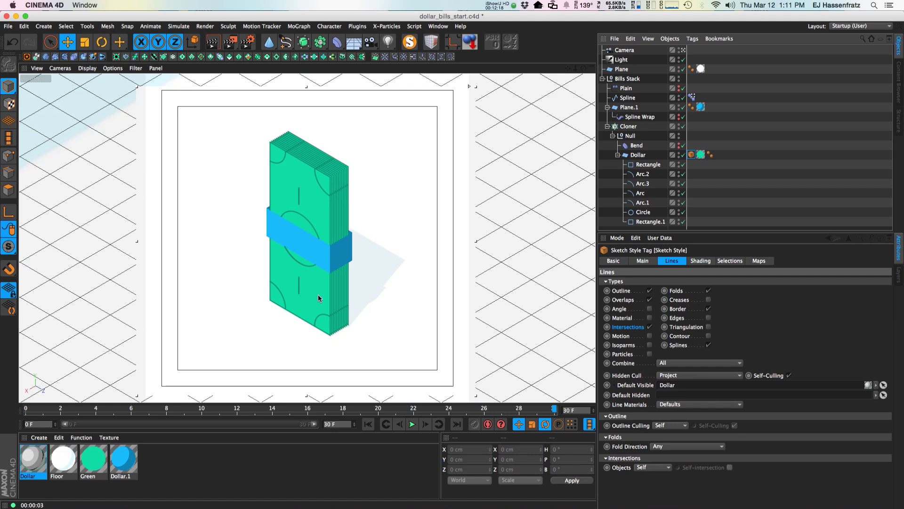
# Step: Duplicate the Dollar sketch material, rename the copy Wrapper and apply it to the Plane.1 band around the bills
pyautogui.click(325, 257)
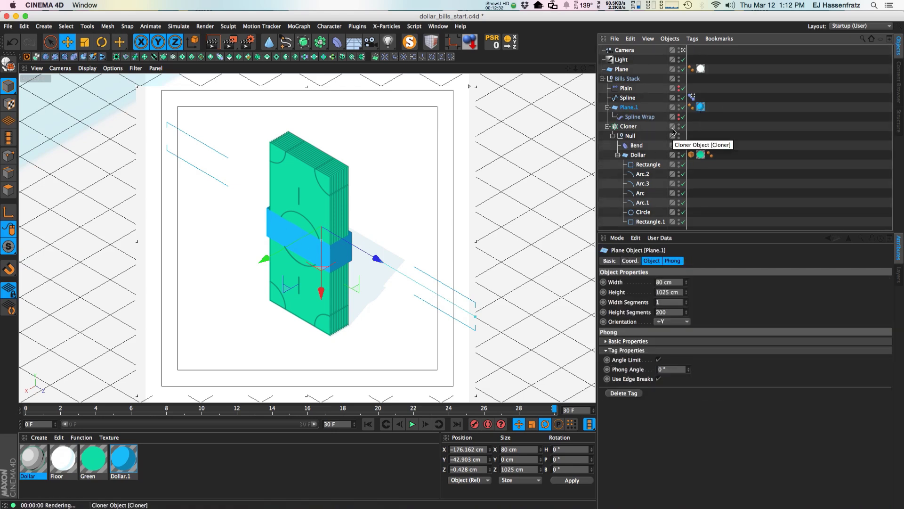
pyautogui.click(43, 467)
pyautogui.keyDown('ctrl'); pyautogui.moveTo(43, 467); pyautogui.dragTo(60, 476); pyautogui.keyUp('ctrl')
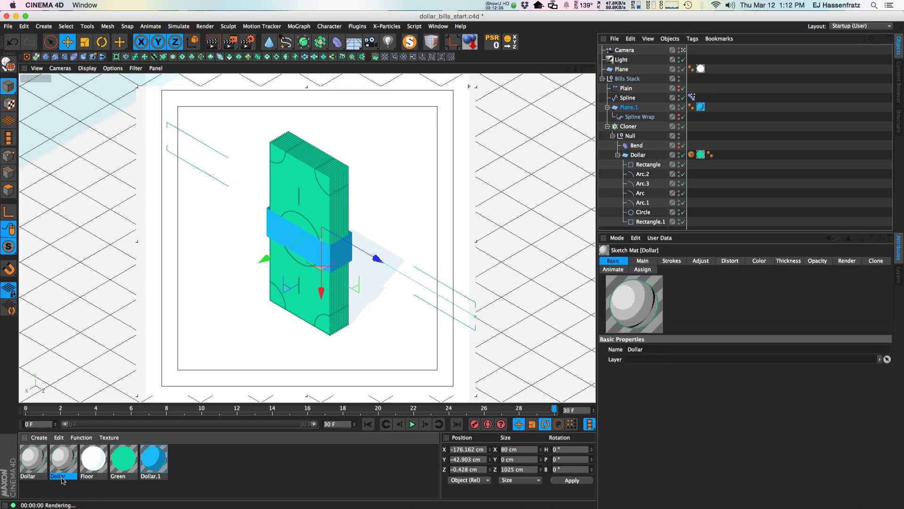
pyautogui.doubleClick(61, 476)
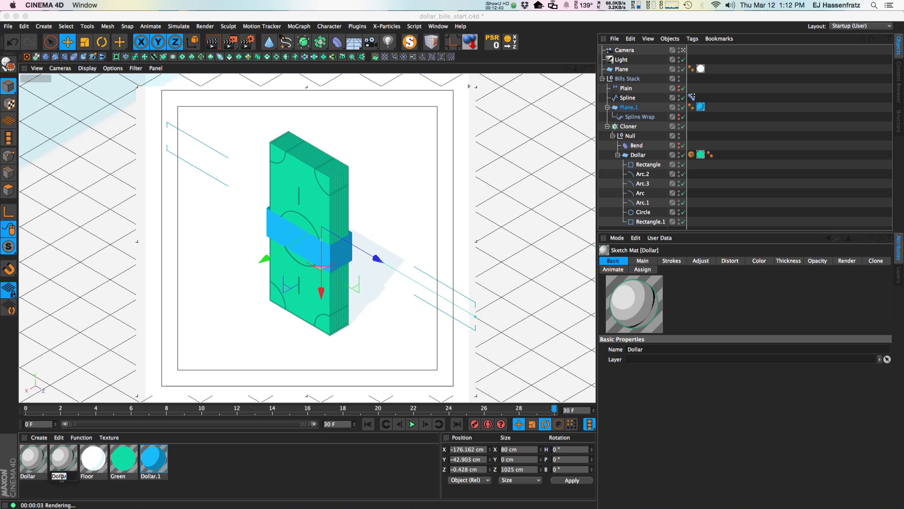
pyautogui.write('Wrapper')
pyautogui.press('Return')
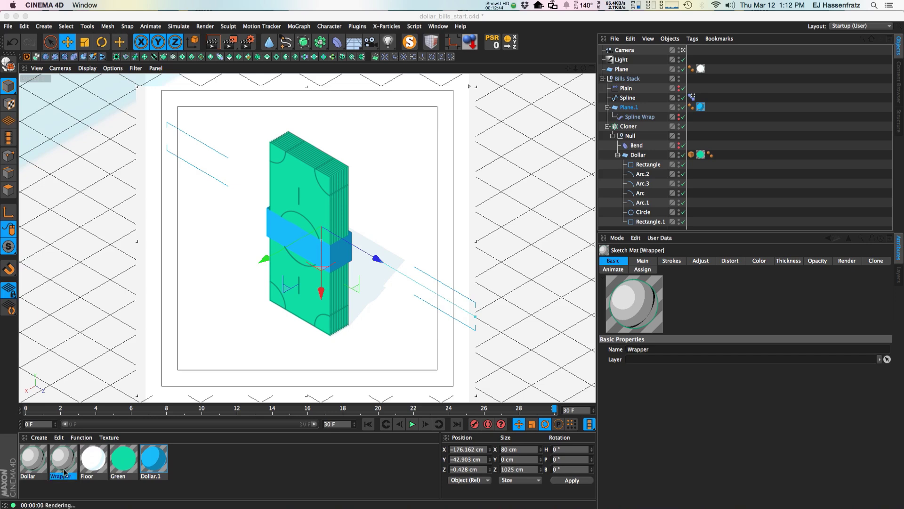
pyautogui.moveTo(65, 472)
pyautogui.mouseDown()
pyautogui.moveTo(639, 160)
pyautogui.moveTo(631, 109)
pyautogui.mouseUp()
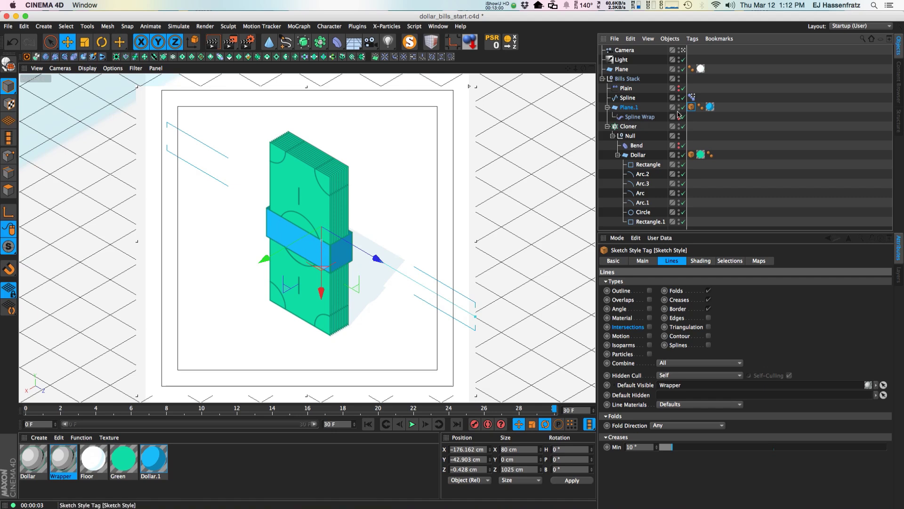
# Step: Change the Wrapper sketch material's line colour to a dark blue with hue 203°, saturation about 99% and value about 66%
pyautogui.doubleClick(64, 467)
pyautogui.moveTo(327, 80); pyautogui.dragTo(597, 84)
pyautogui.click(459, 218)
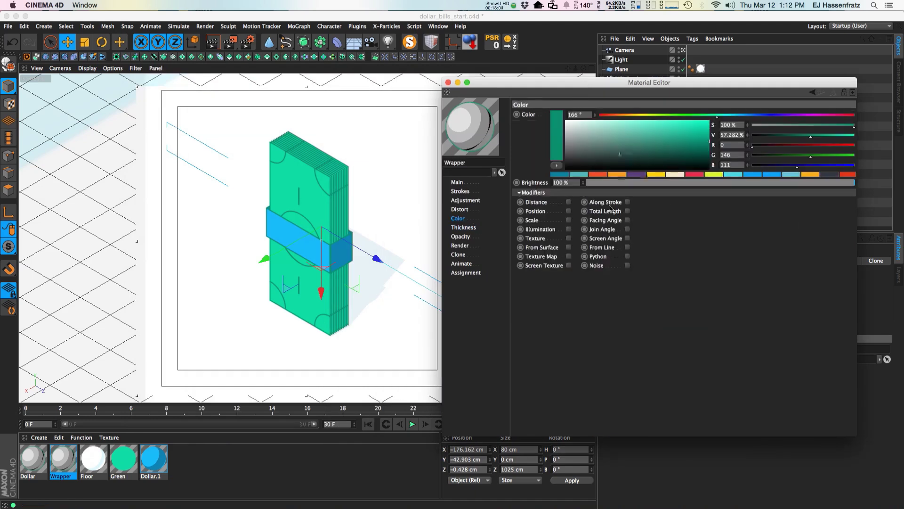
pyautogui.click(560, 174)
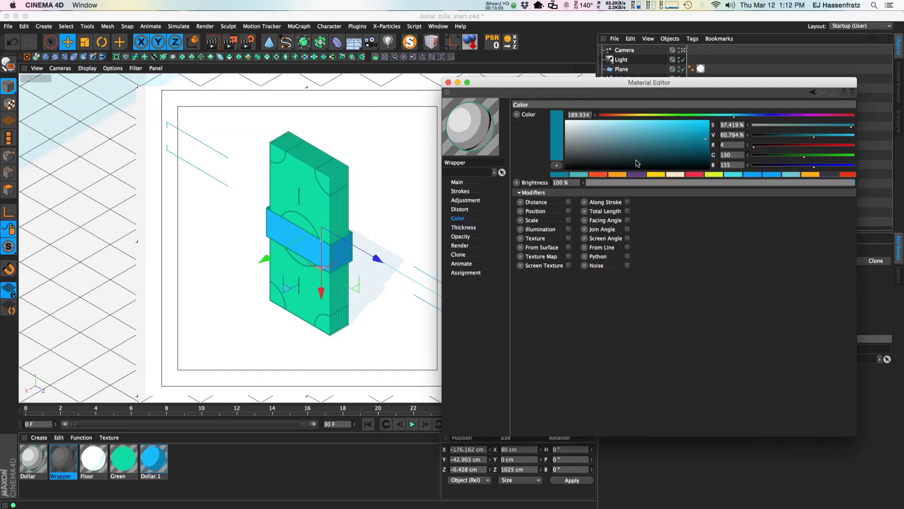
pyautogui.click(708, 144)
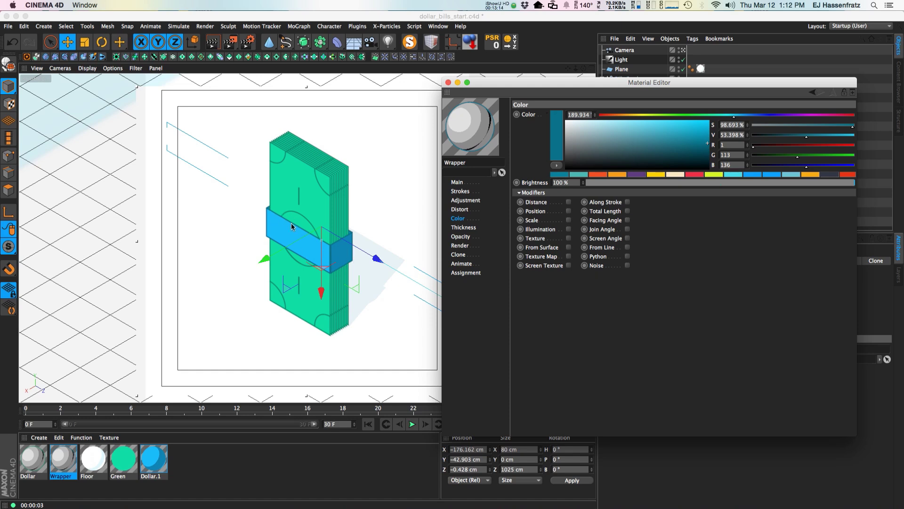
pyautogui.click(743, 115)
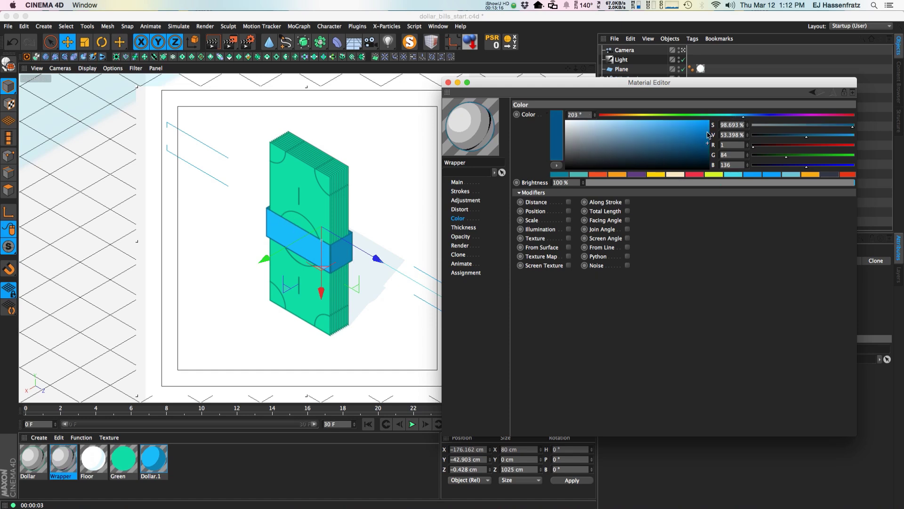
pyautogui.click(708, 136)
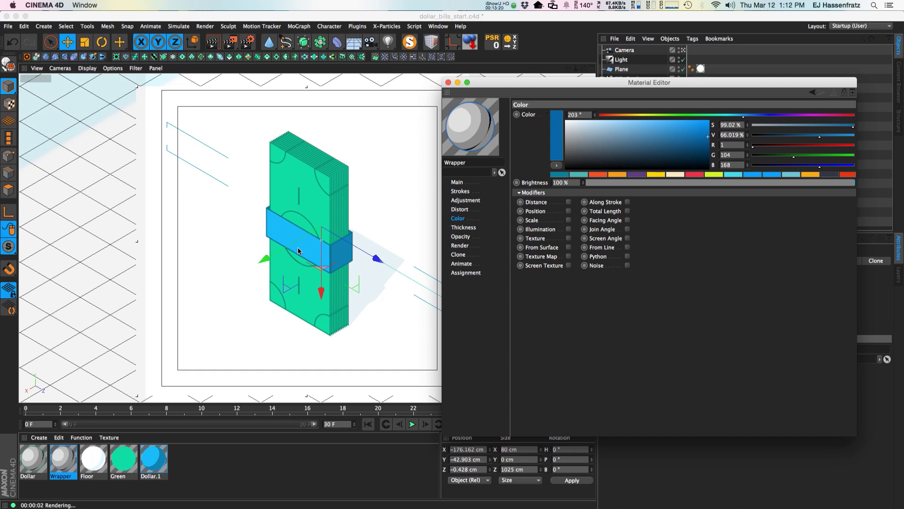
pyautogui.click(447, 83)
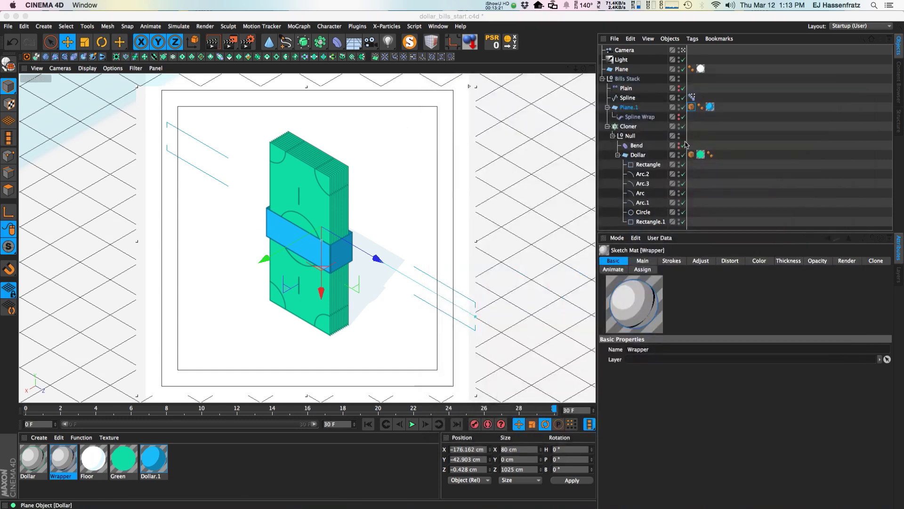
# Step: Enable Overlaps and Intersections and disable Creases in Plane.1's Sketch Style tag
pyautogui.click(692, 108)
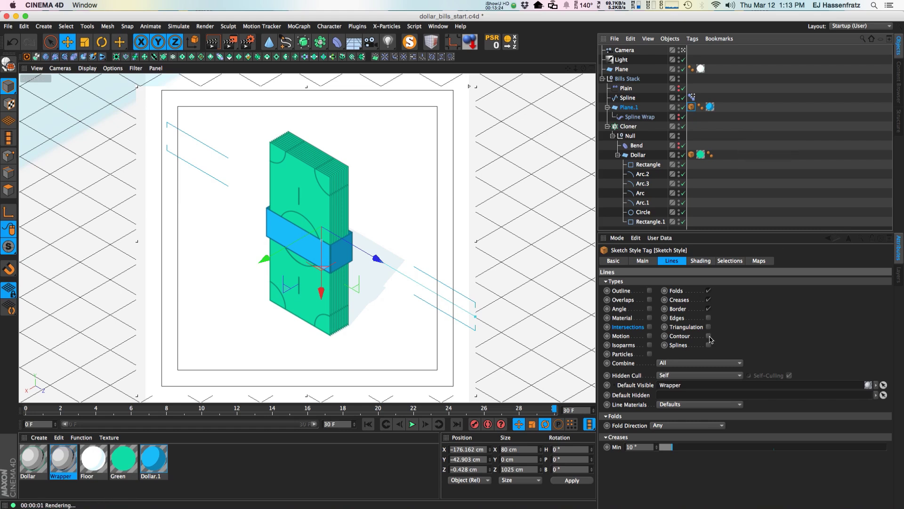
pyautogui.click(649, 300)
pyautogui.click(650, 326)
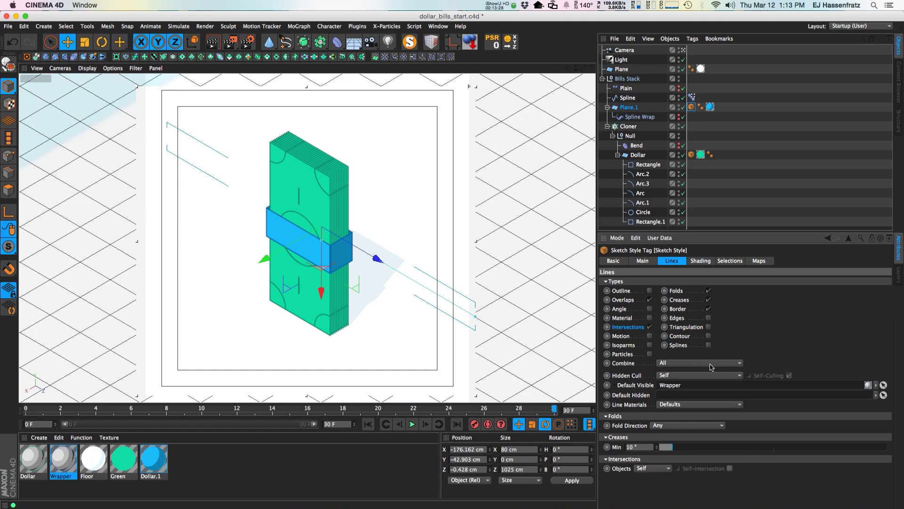
pyautogui.click(708, 300)
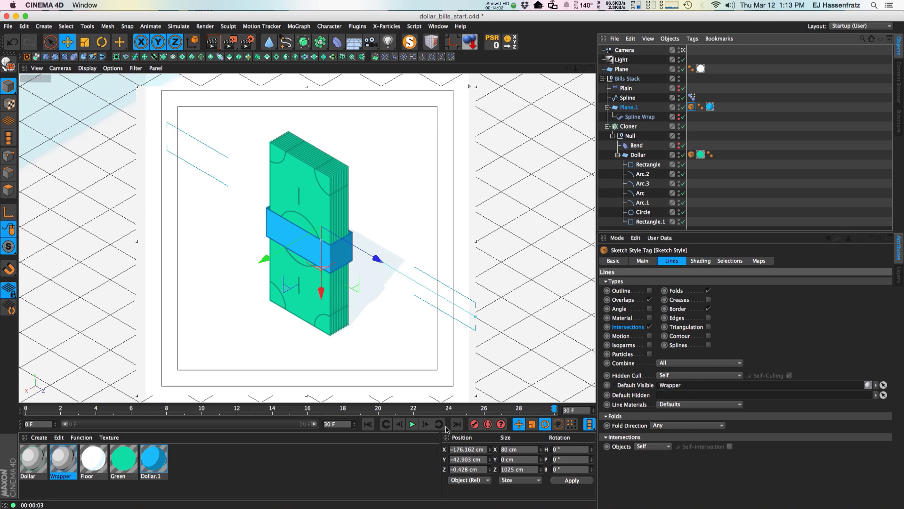
# Step: Duplicate the Wrapper sketch material and colour the copy's lines red (RGB 236, 48, 70)
pyautogui.keyDown('ctrl'); pyautogui.moveTo(71, 468); pyautogui.dragTo(186, 465); pyautogui.keyUp('ctrl')
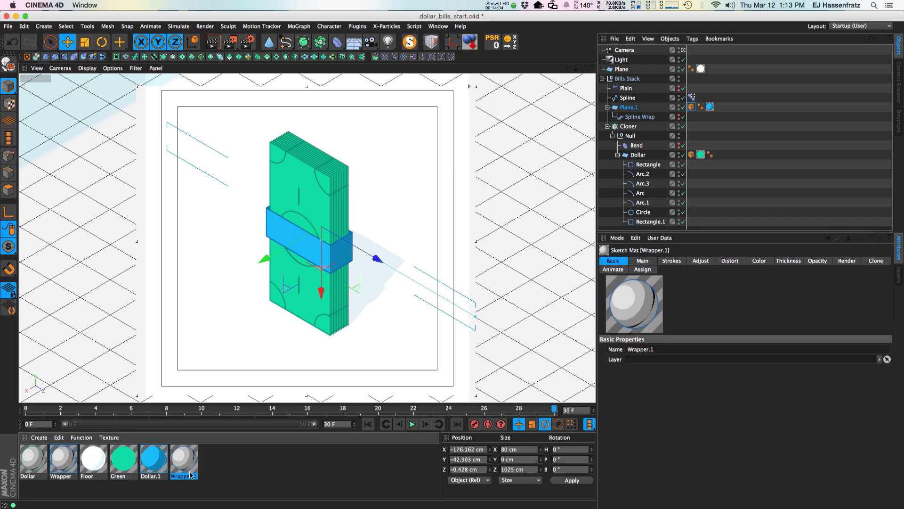
pyautogui.doubleClick(187, 465)
pyautogui.click(300, 158)
pyautogui.click(390, 161)
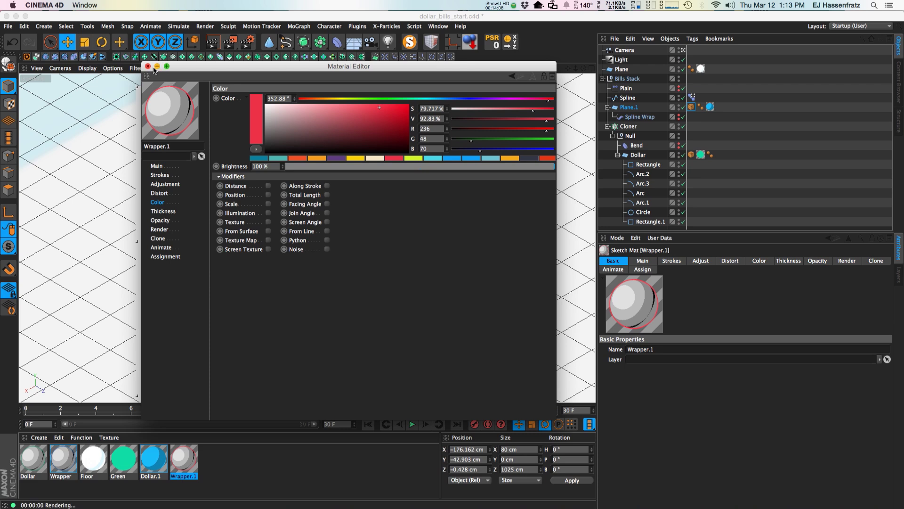
# Step: Rename the red sketch material Wrapper.2 and close its editor
pyautogui.click(178, 146)
pyautogui.press('BackSpace')
pyautogui.press('BackSpace')
pyautogui.press('BackSpace')
pyautogui.write('r.2')
pyautogui.press('Return')
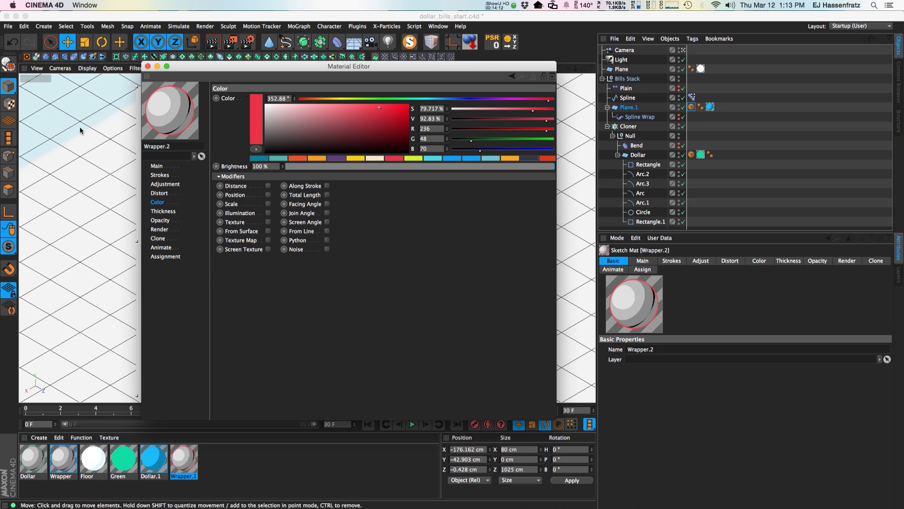
pyautogui.click(148, 66)
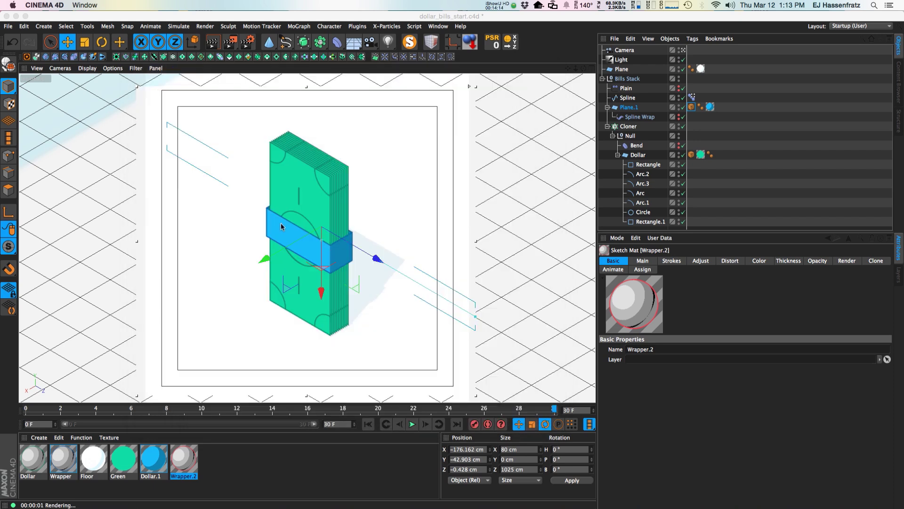
# Step: Assign Wrapper.2 as the Default Visible material in Plane.1's Sketch Style tag and review the tag's other settings
pyautogui.click(691, 107)
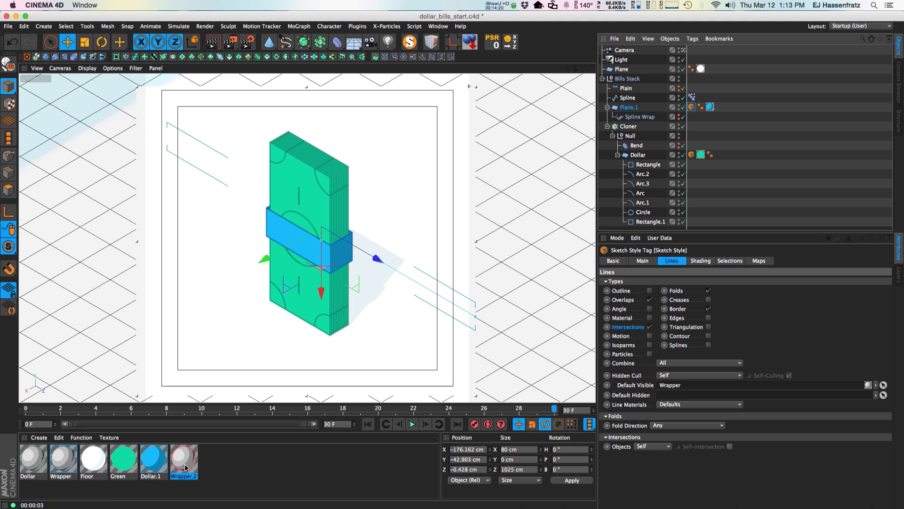
pyautogui.moveTo(185, 467); pyautogui.dragTo(682, 386)
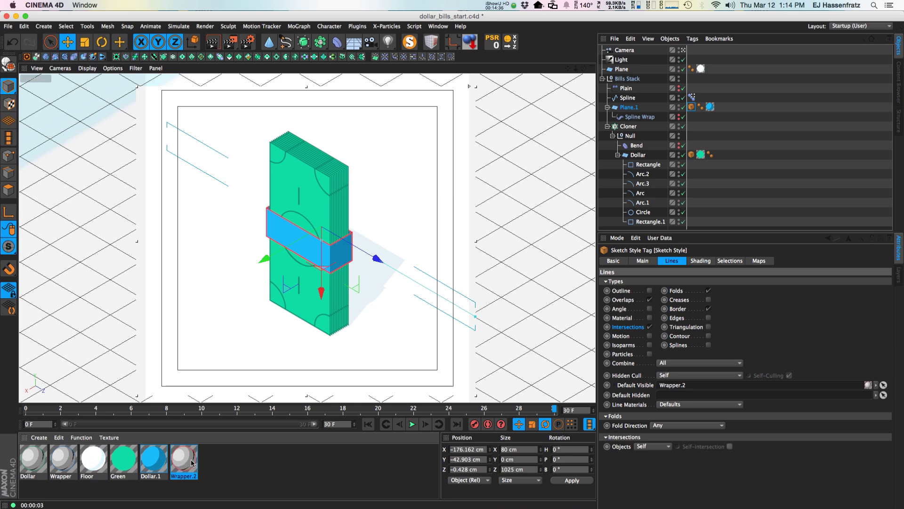
pyautogui.click(700, 261)
pyautogui.click(731, 261)
pyautogui.click(759, 261)
pyautogui.click(666, 262)
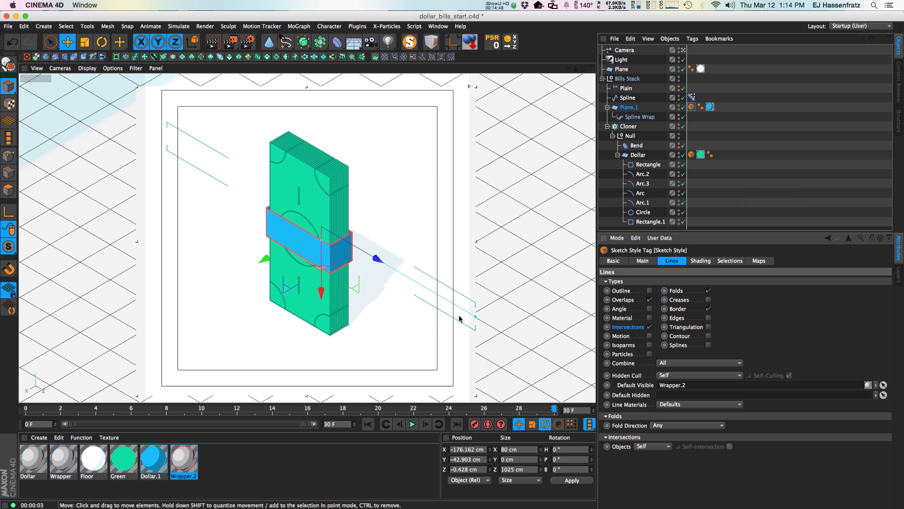
# Step: Set the Wrapper.2 sketch material's line thickness to 5
pyautogui.doubleClick(184, 460)
pyautogui.moveTo(244, 65); pyautogui.dragTo(534, 94)
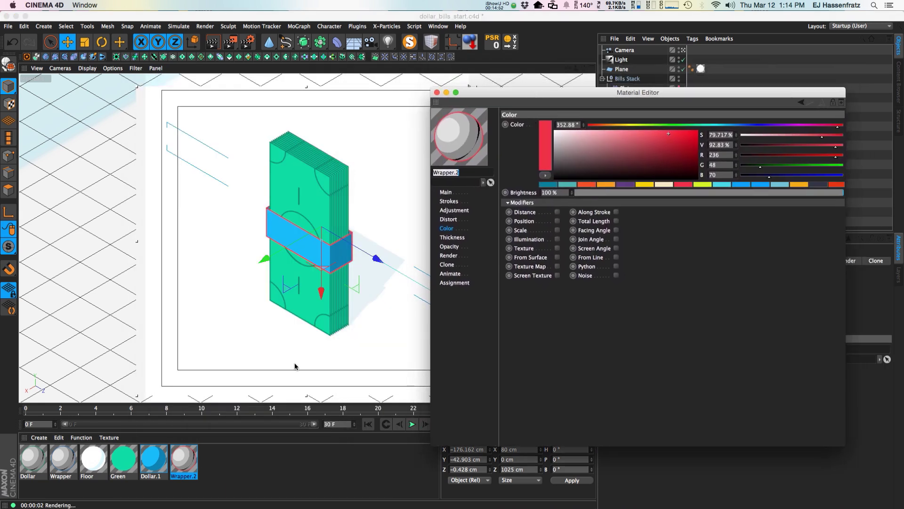
pyautogui.click(452, 237)
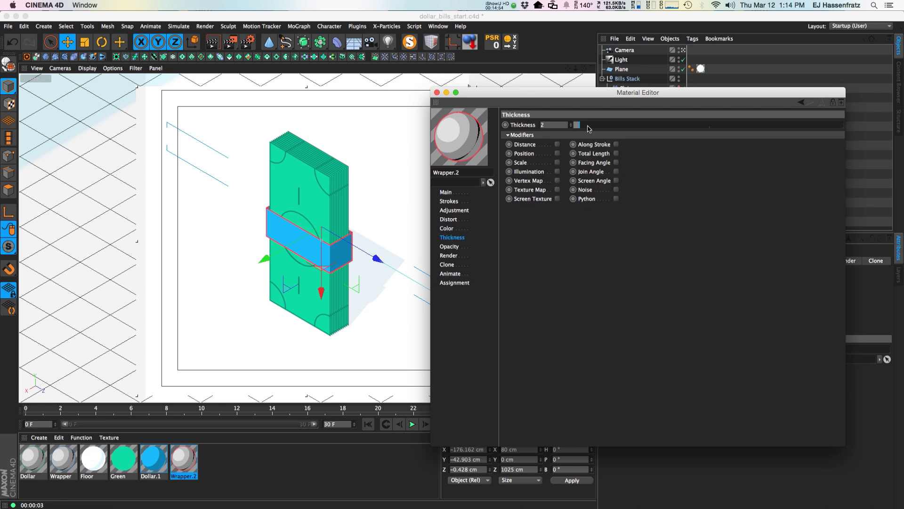
pyautogui.hotkey('ctrl', 'r')
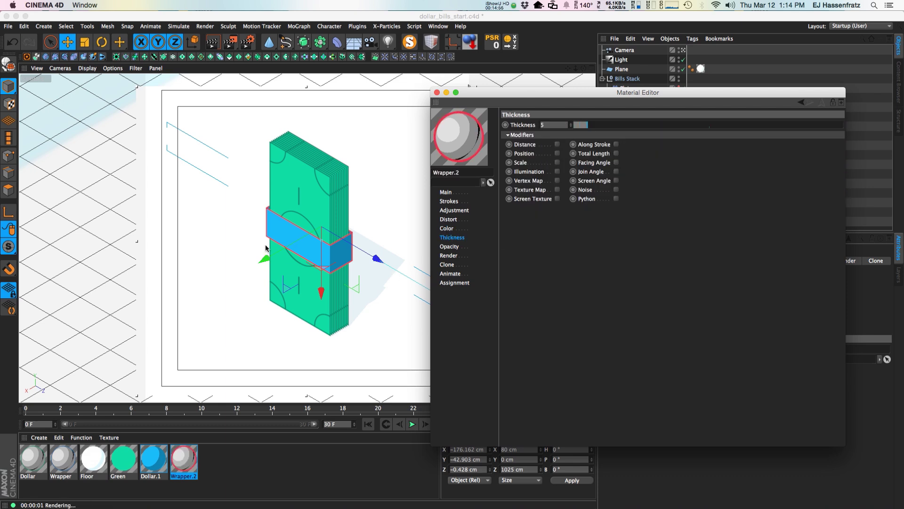
pyautogui.click(437, 93)
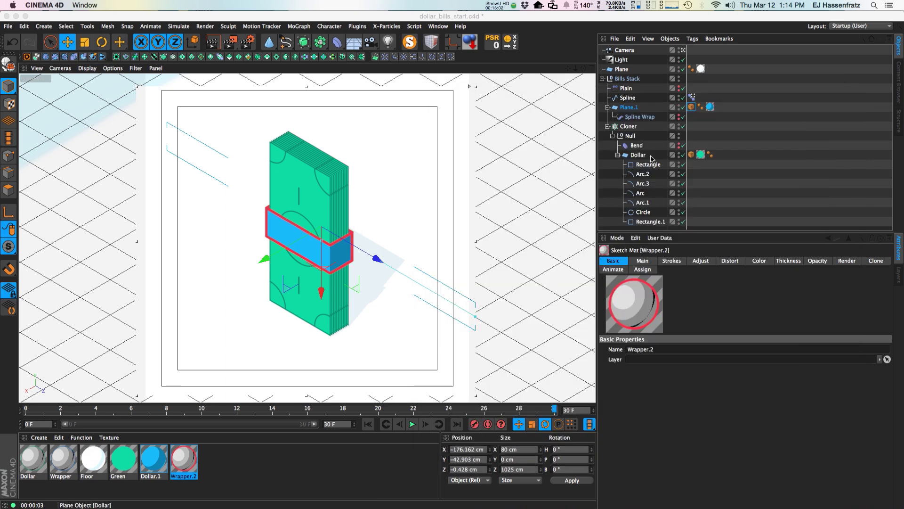
# Step: Apply the Wrapper.2 sketch material to all seven child splines of the Dollar object, from Rectangle to Rectangle.1
pyautogui.click(692, 155)
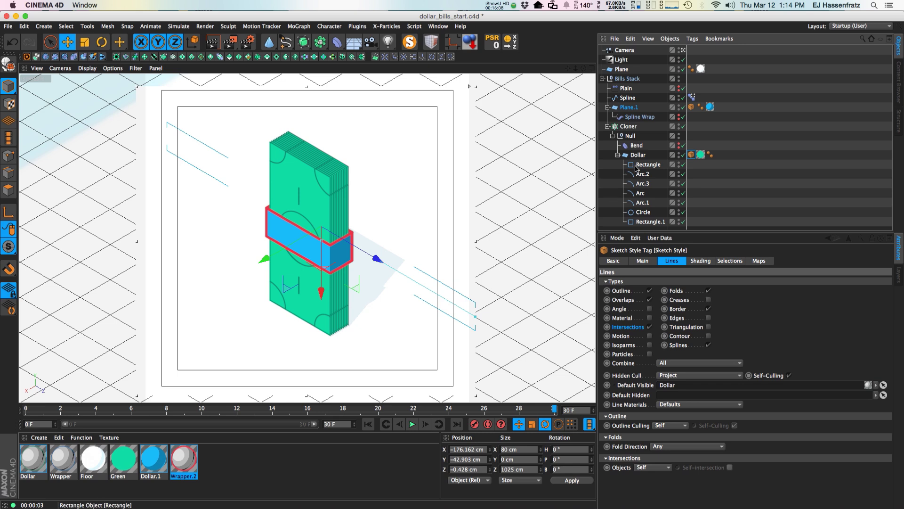
pyautogui.click(649, 222)
pyautogui.keyDown('shift'); pyautogui.click(645, 166); pyautogui.keyUp('shift')
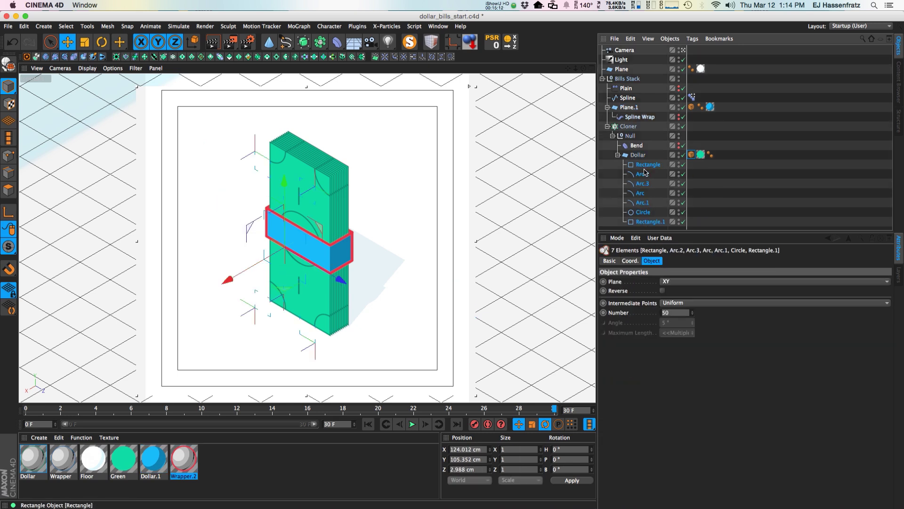
pyautogui.rightClick(185, 473)
pyautogui.click(200, 419)
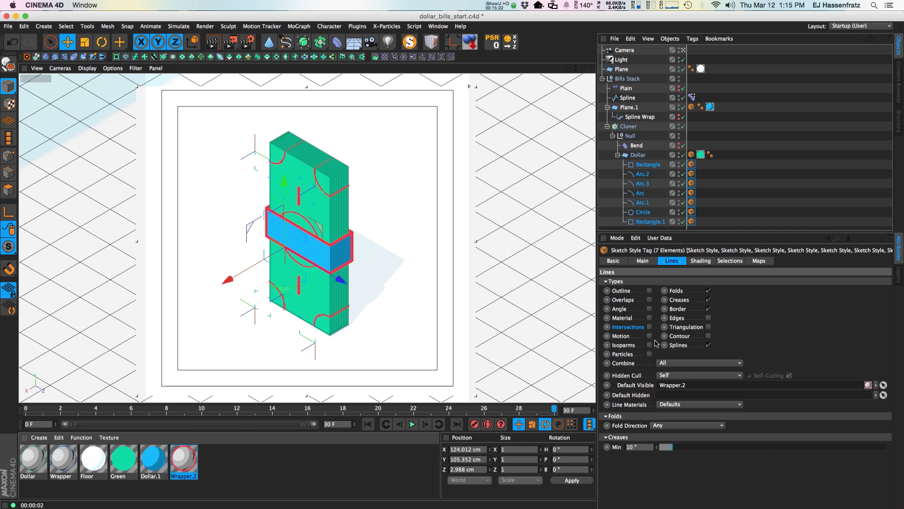
# Step: Set Hidden Cull to Project in the Sketch Style tags of the seven splines under Dollar and deselect them
pyautogui.click(665, 375)
pyautogui.click(668, 415)
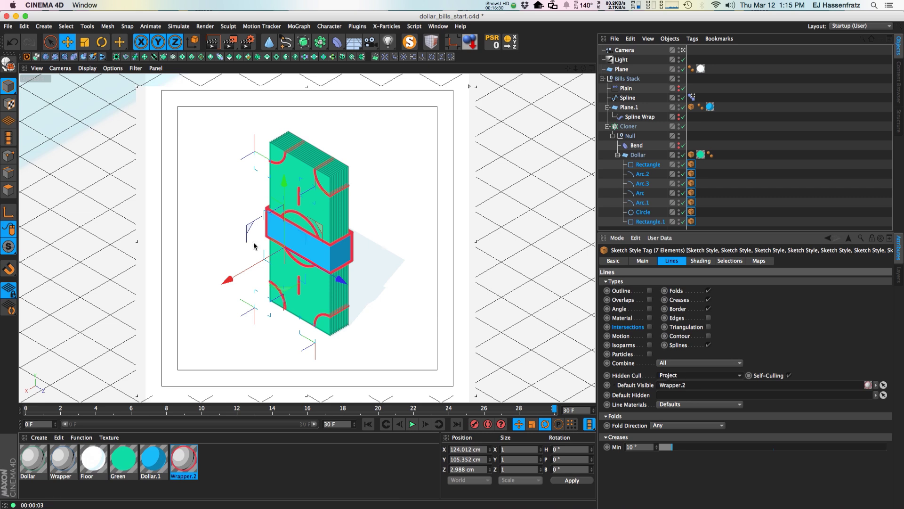
pyautogui.click(727, 180)
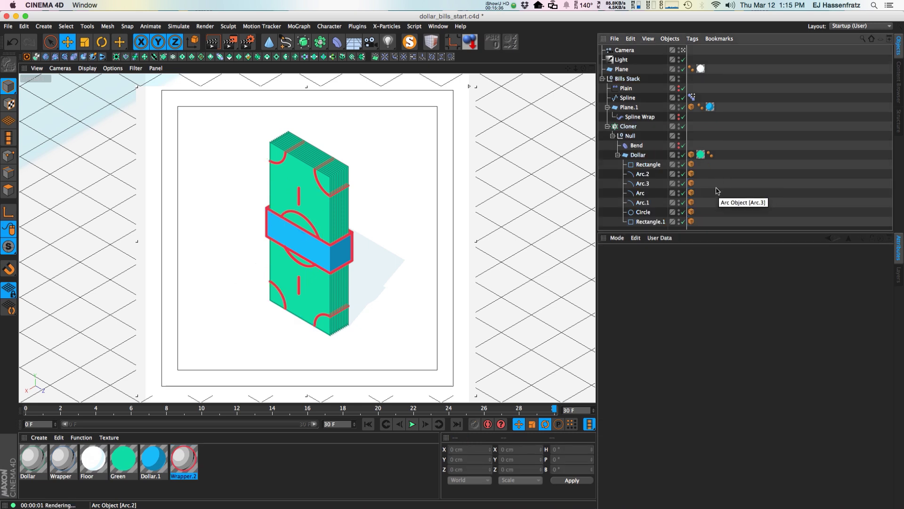
# Step: Assign the Wrapper sketch material as Default Visible in the Sketch Style tags of all seven splines under Dollar
pyautogui.click(691, 174)
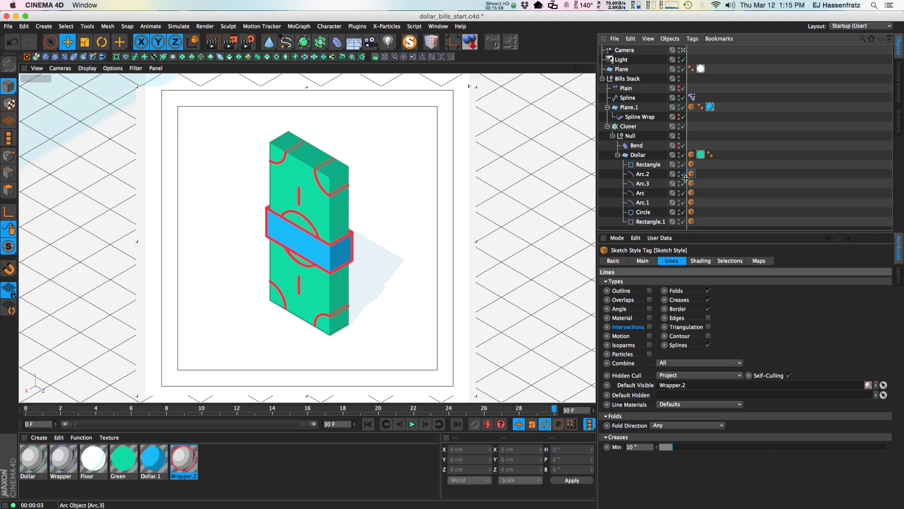
pyautogui.click(691, 154)
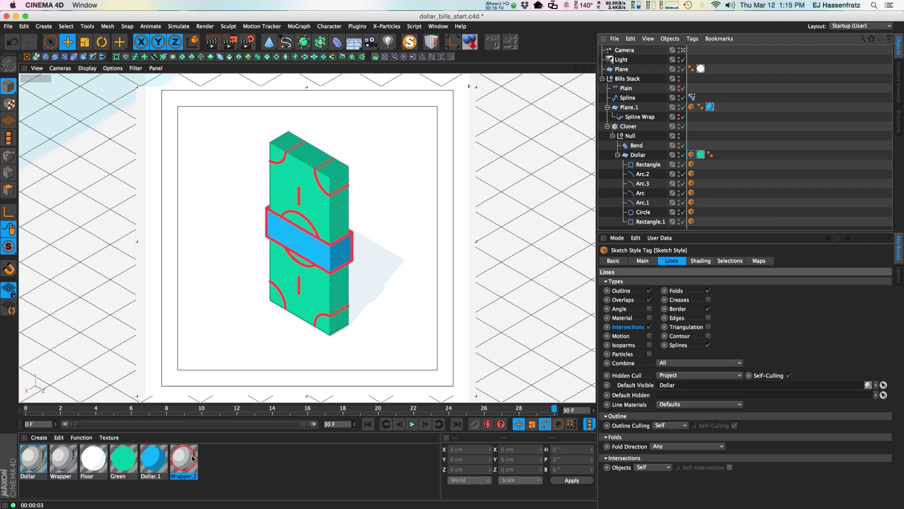
pyautogui.moveTo(697, 160); pyautogui.dragTo(698, 225)
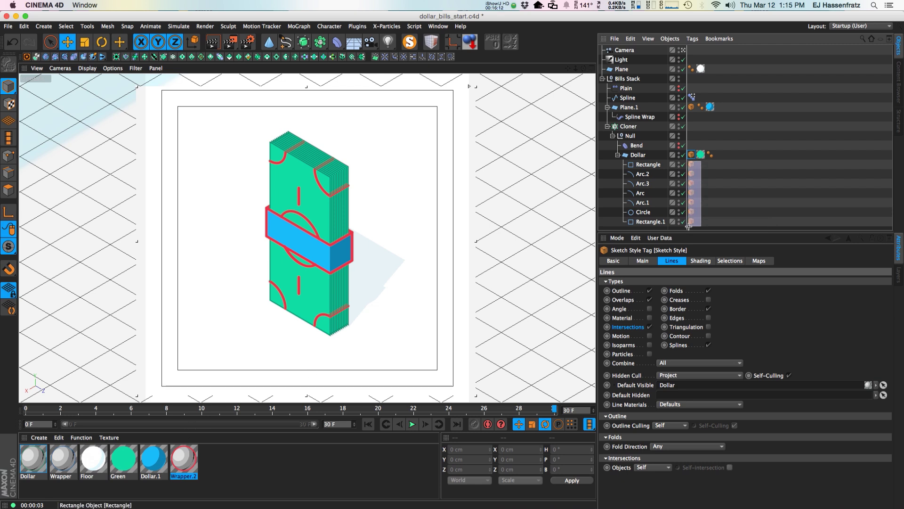
pyautogui.moveTo(81, 466); pyautogui.dragTo(707, 387)
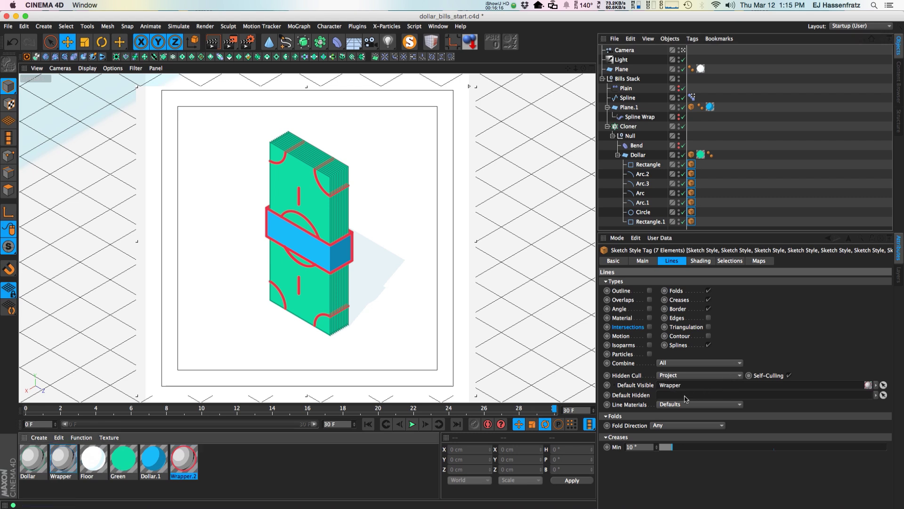